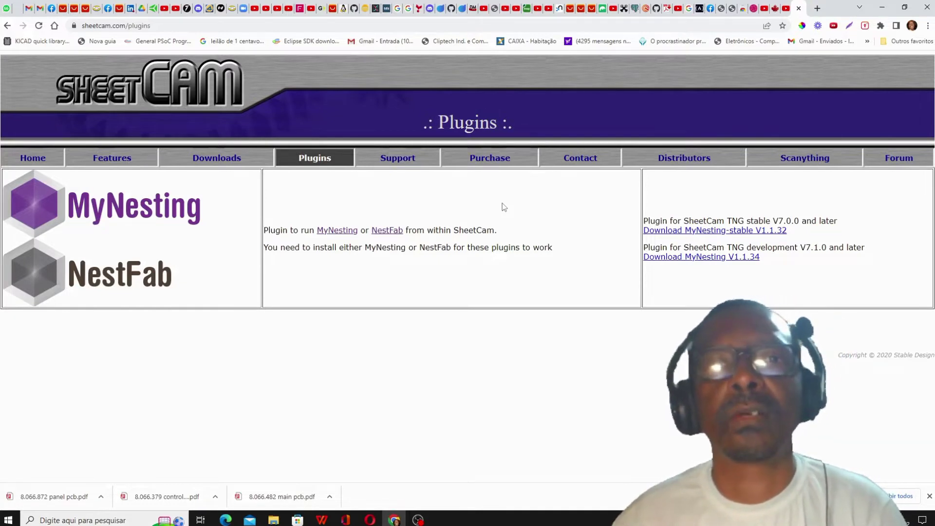
- Minimise the browser and launch LibreCAD from the desktop
{"action": "left_click", "coordinate": [879, 9]}
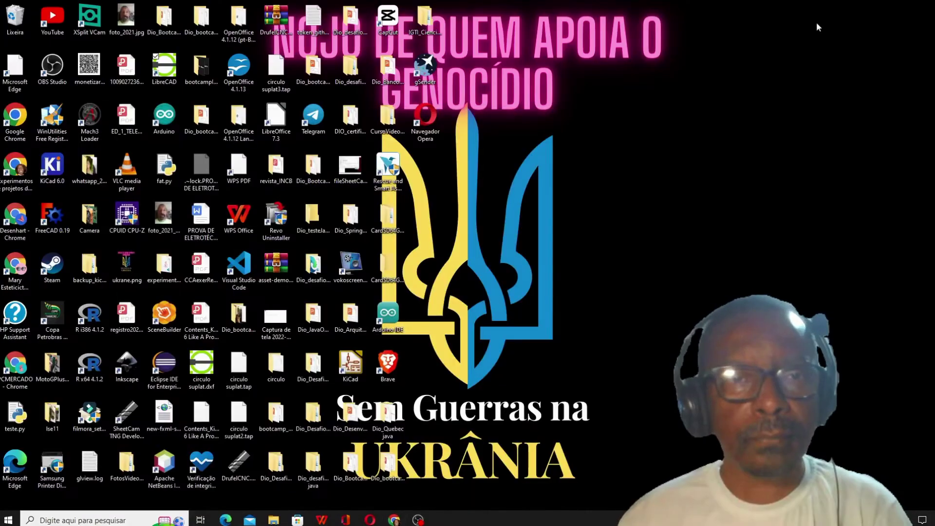
{"action": "left_click", "coordinate": [127, 419]}
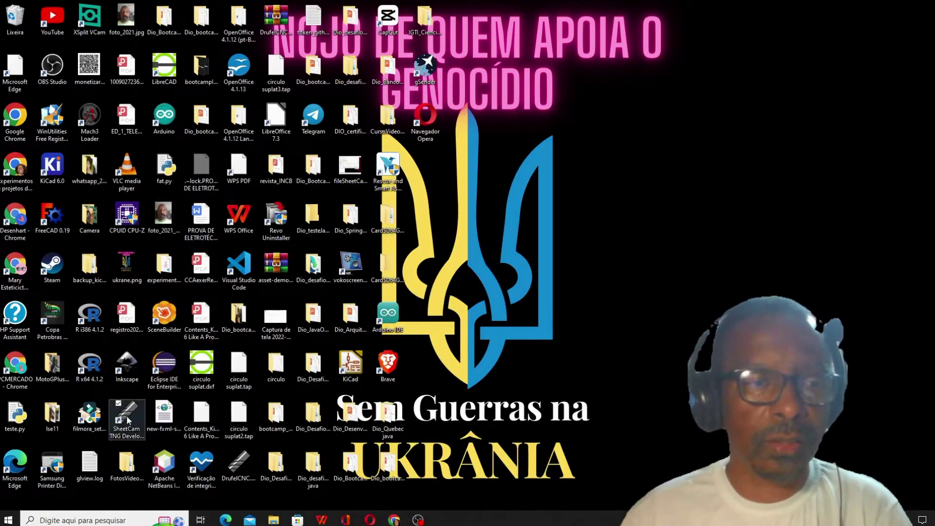
{"action": "left_click", "coordinate": [167, 71]}
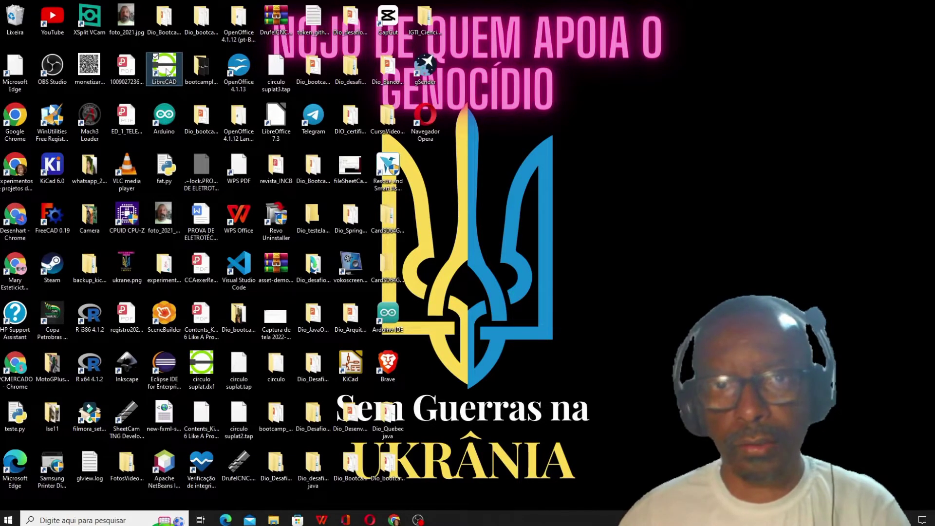
{"action": "double_click", "coordinate": [167, 72]}
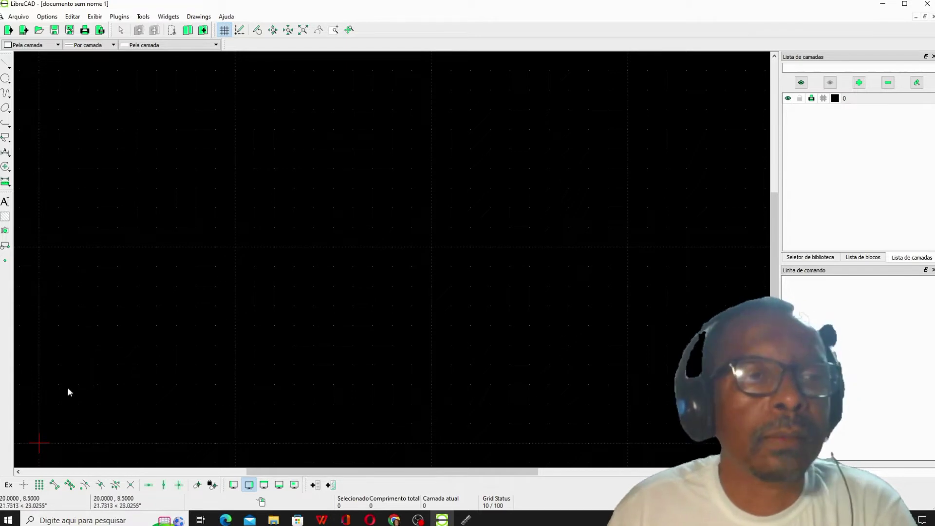
- Draw a rectangle with its first corner at 0,0 and its second corner at 100,100
{"action": "left_click", "coordinate": [6, 66]}
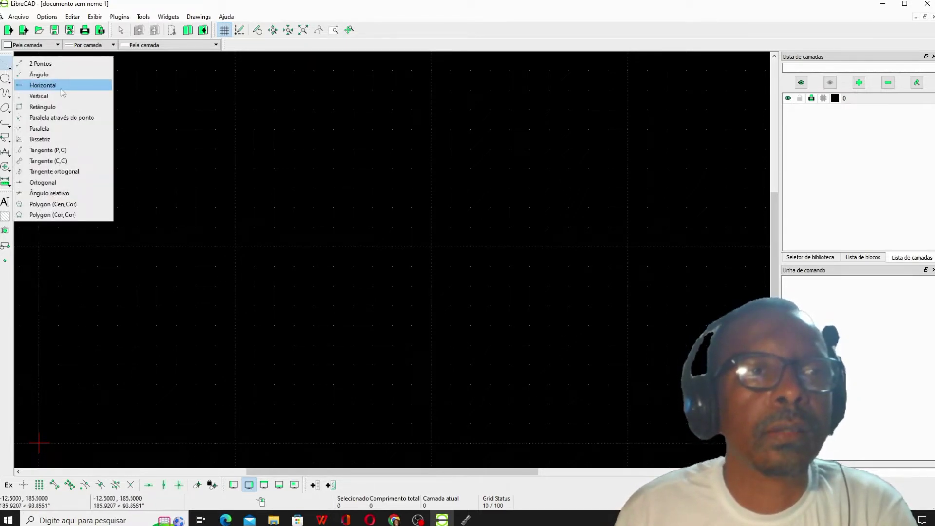
{"action": "left_click", "coordinate": [6, 79]}
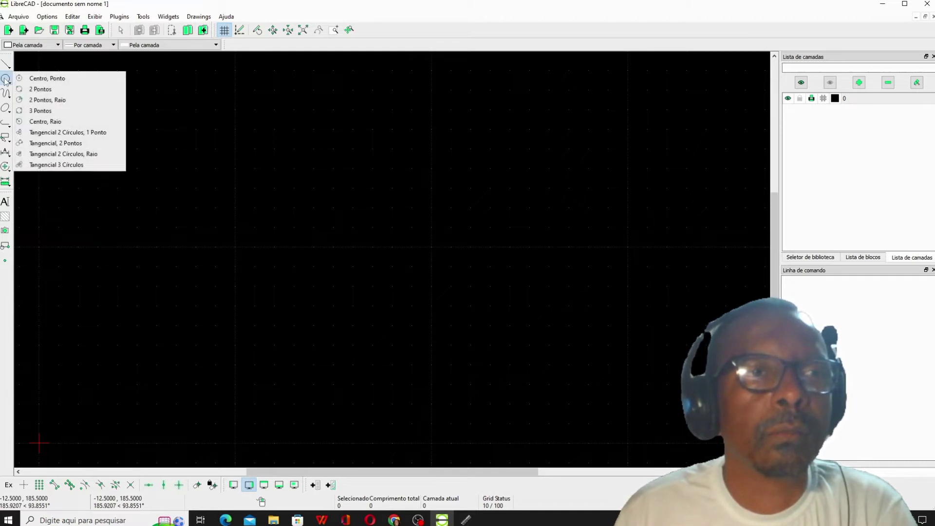
{"action": "left_click", "coordinate": [6, 64]}
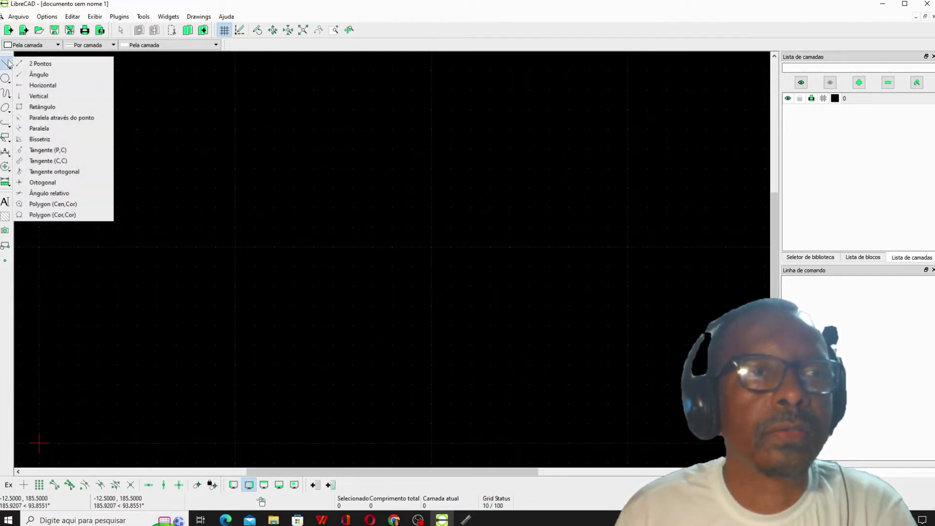
{"action": "left_click", "coordinate": [64, 105]}
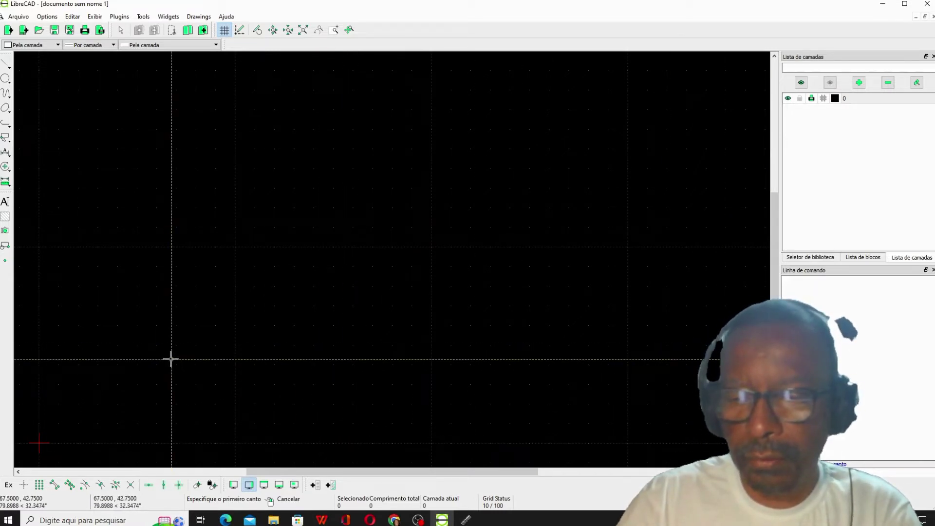
{"action": "type", "text": "0,0"}
{"action": "key", "text": "Return"}
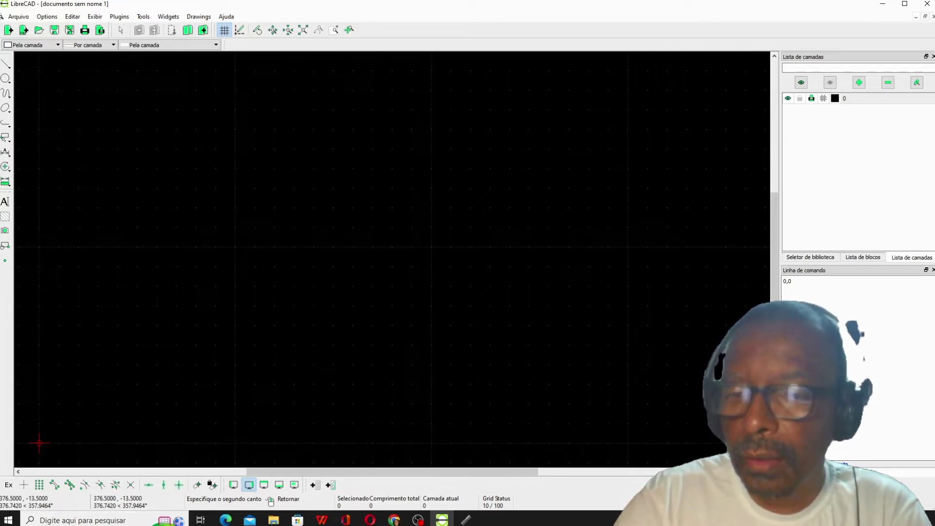
{"action": "type", "text": "100,100"}
{"action": "key", "text": "Return"}
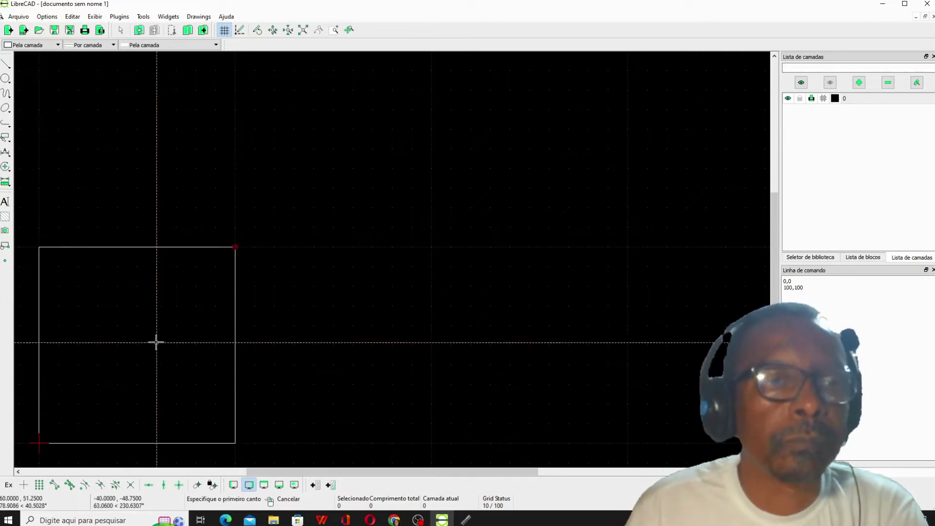
- Draw a circle centred at 50,50 inside the square with a radius of about 32
{"action": "left_click", "coordinate": [8, 79]}
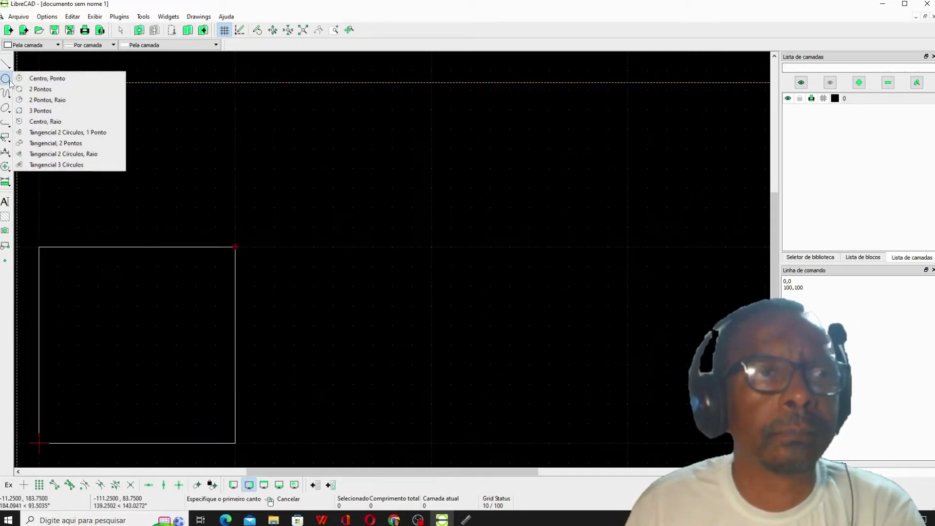
{"action": "left_click", "coordinate": [25, 81]}
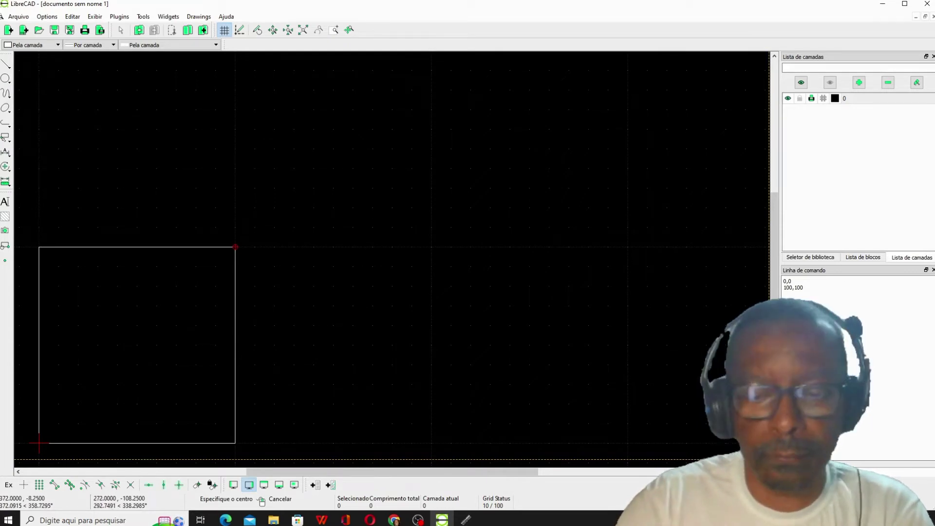
{"action": "type", "text": "50,50"}
{"action": "key", "text": "Return"}
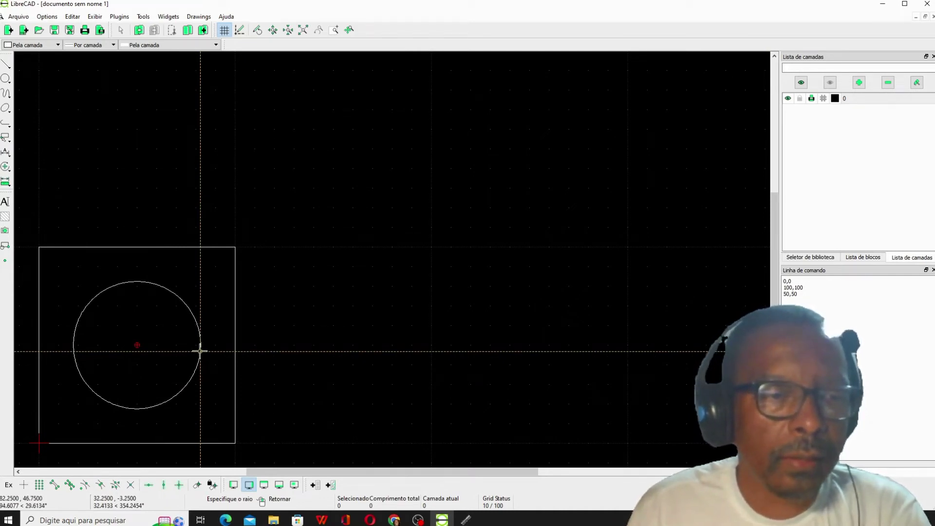
{"action": "left_click", "coordinate": [200, 350]}
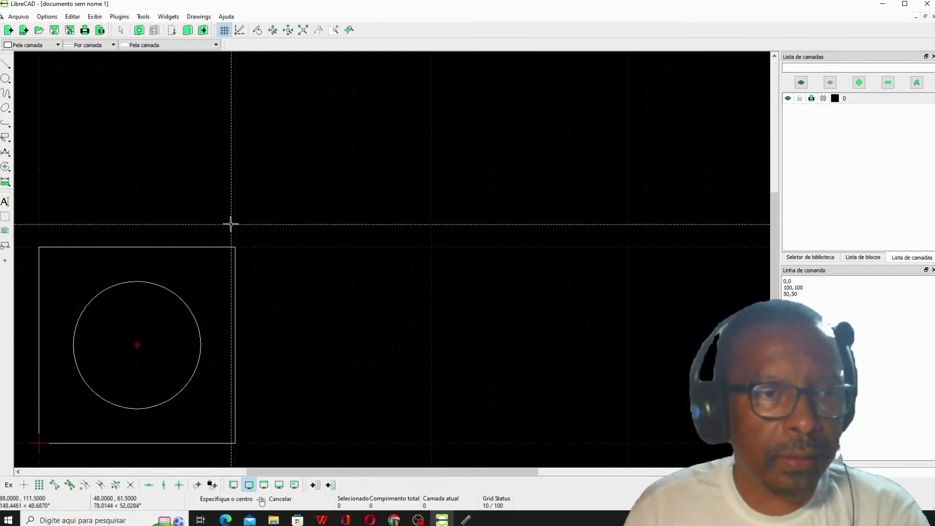
- Save the drawing as teste2.dxf in the grbl folder, replacing the existing file
{"action": "left_click", "coordinate": [20, 18]}
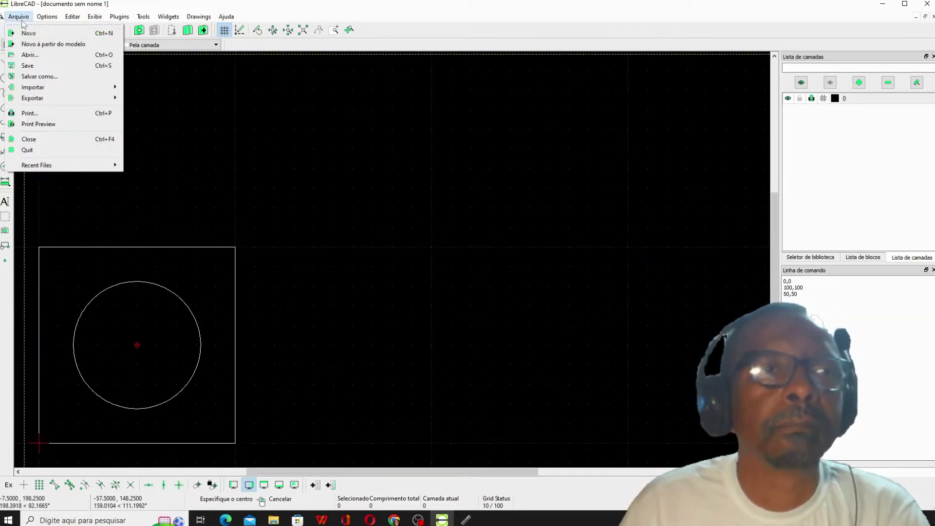
{"action": "left_click", "coordinate": [43, 77]}
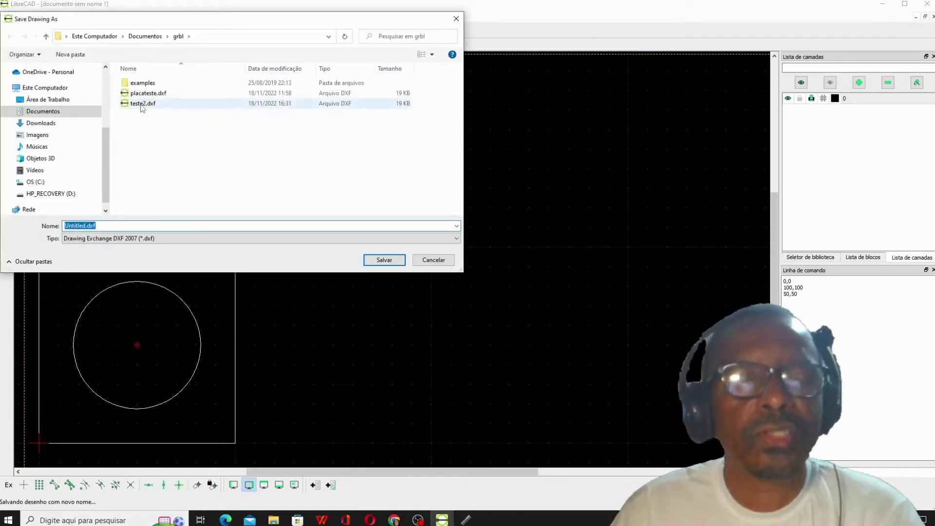
{"action": "left_click", "coordinate": [143, 103]}
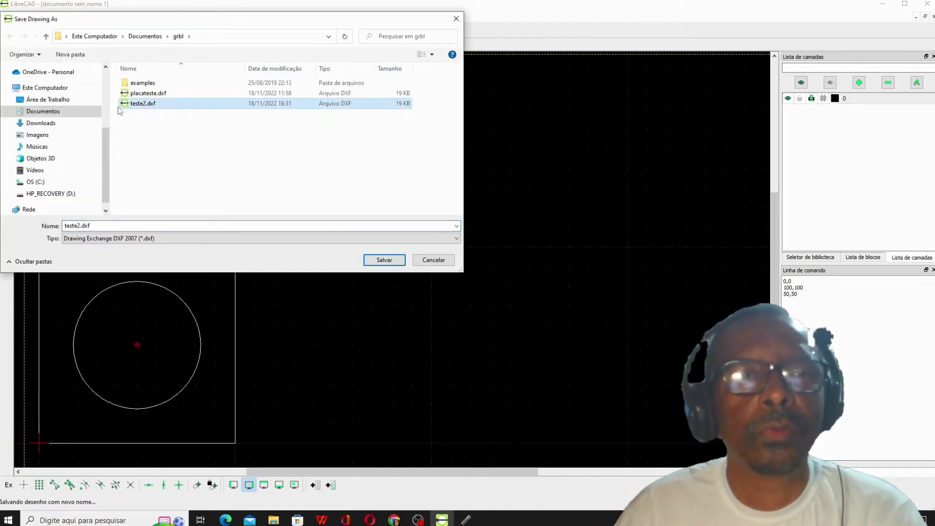
{"action": "left_click", "coordinate": [384, 260]}
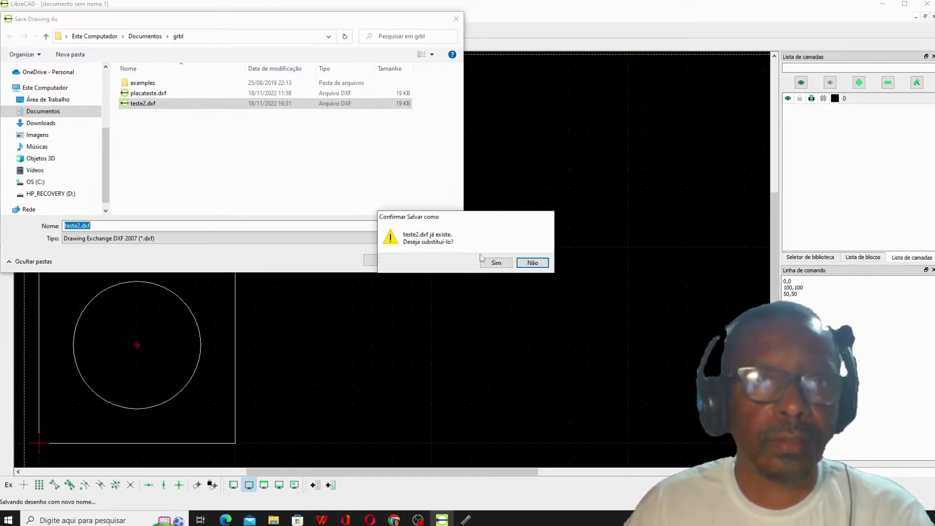
{"action": "left_click", "coordinate": [504, 265]}
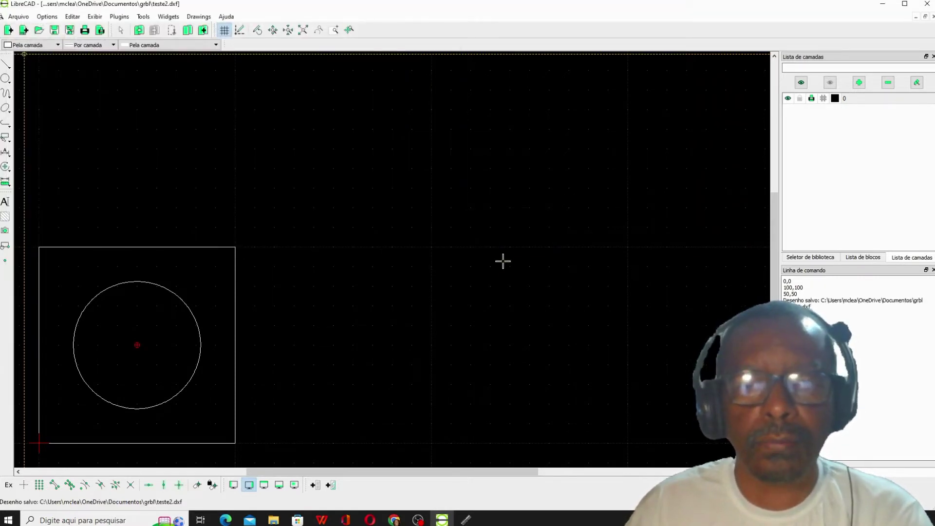
- Switch to SheetCam and import teste2.dxf with metric scale and the lower-left corner as the drawing position
{"action": "left_click", "coordinate": [885, 5]}
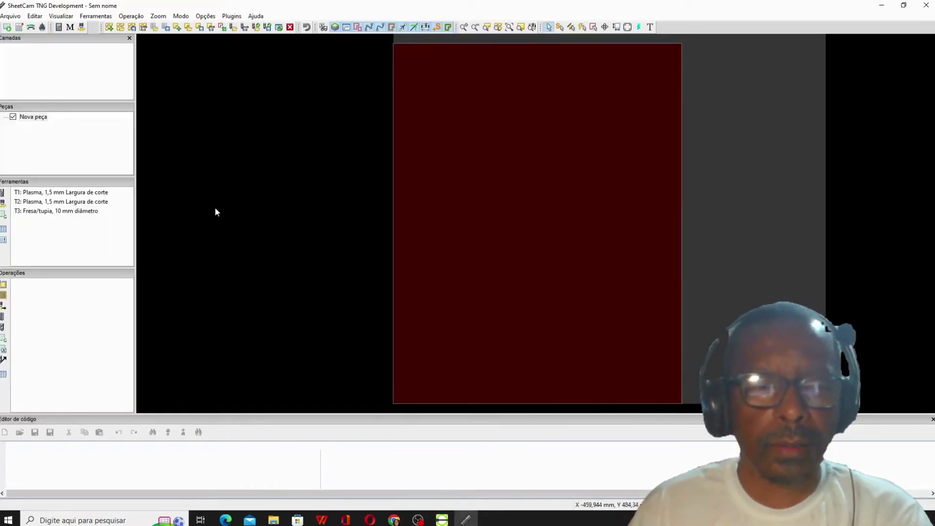
{"action": "left_click", "coordinate": [223, 28]}
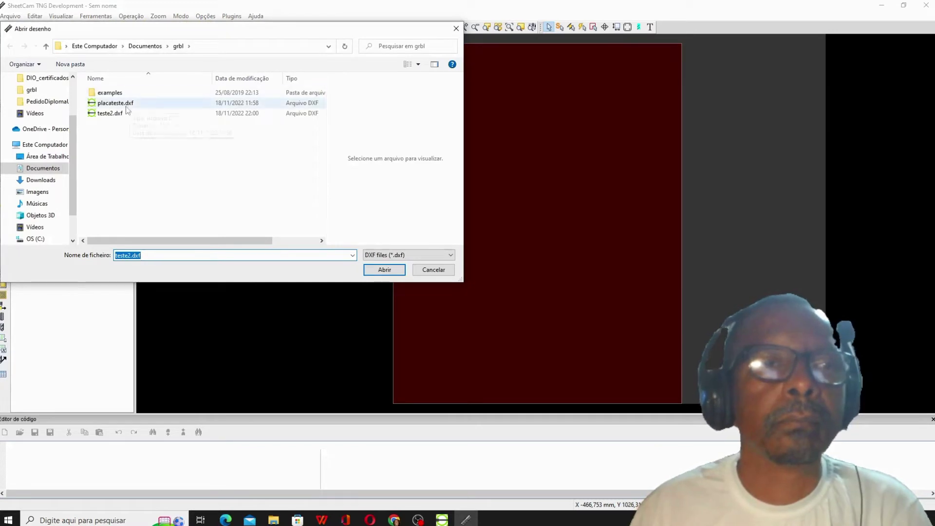
{"action": "left_click", "coordinate": [121, 114]}
{"action": "left_click", "coordinate": [122, 115]}
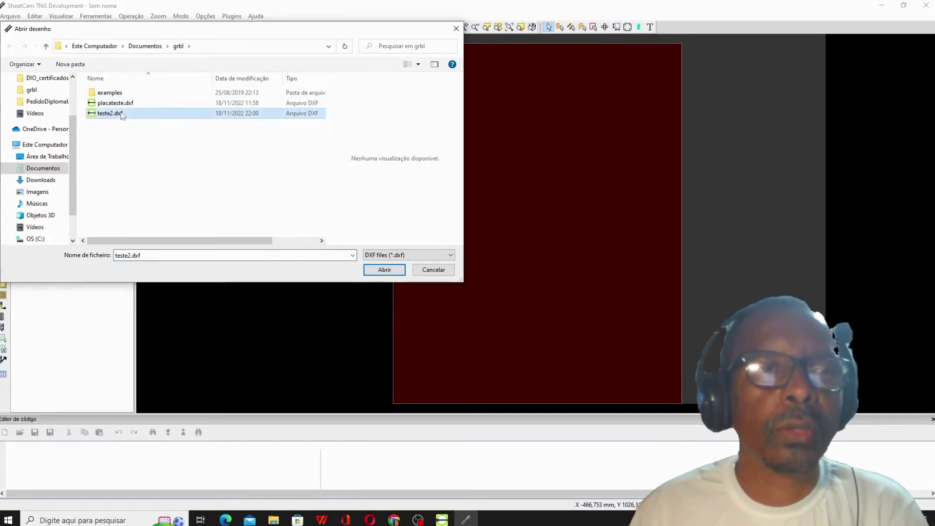
{"action": "left_click", "coordinate": [395, 272]}
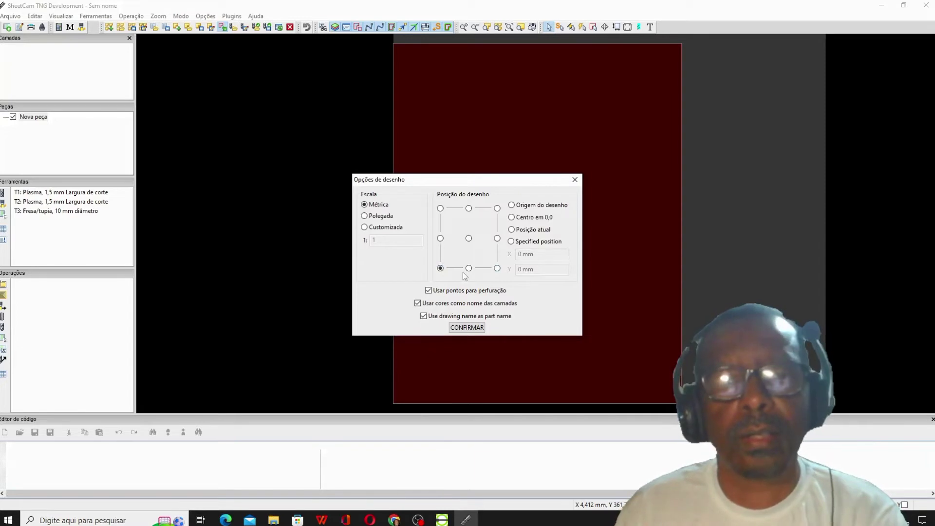
{"action": "left_click", "coordinate": [476, 326]}
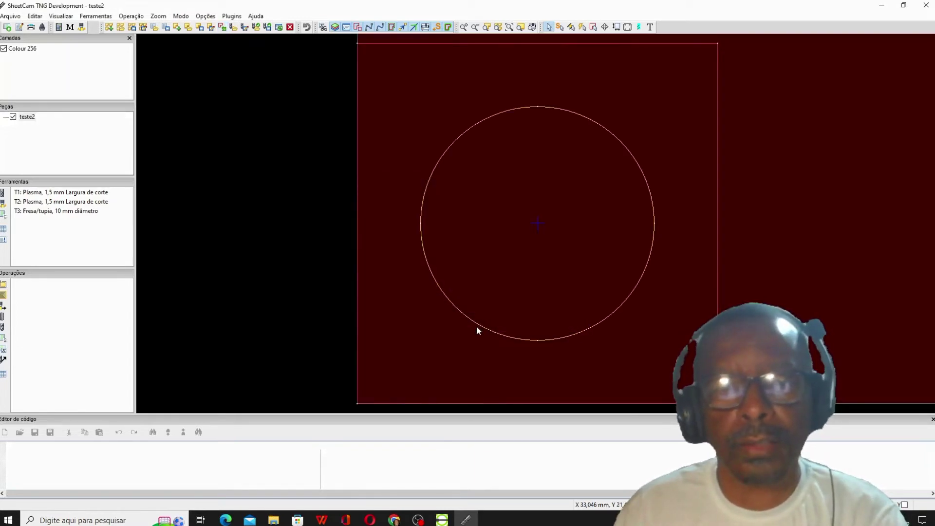
- Activate contour selection and move the square's outline to the Colour 256 layer
{"action": "scroll", "coordinate": [586, 251], "scroll_direction": "down", "scroll_amount": 1}
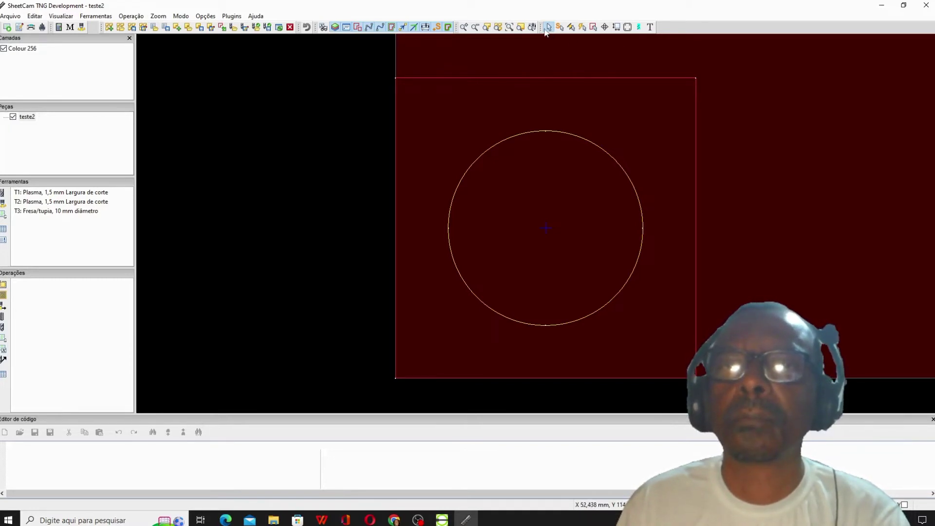
{"action": "left_click", "coordinate": [593, 28]}
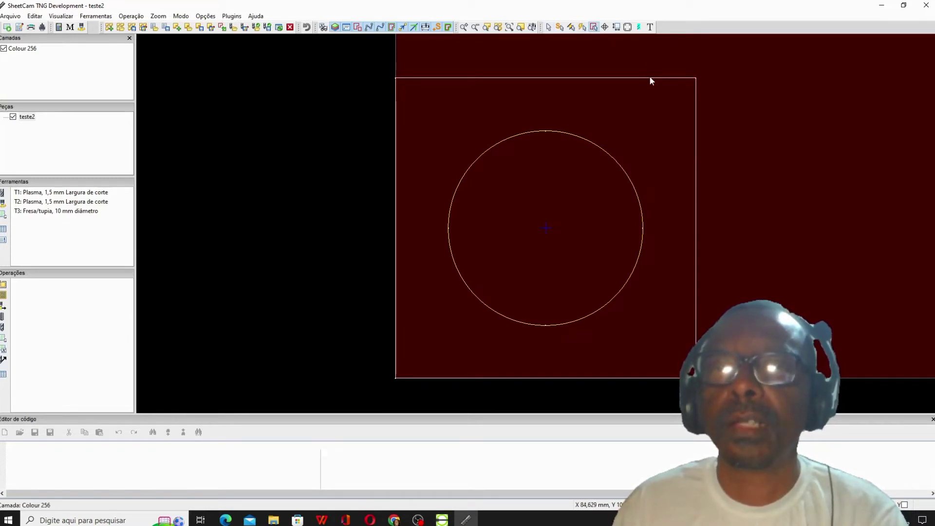
{"action": "right_click", "coordinate": [611, 81]}
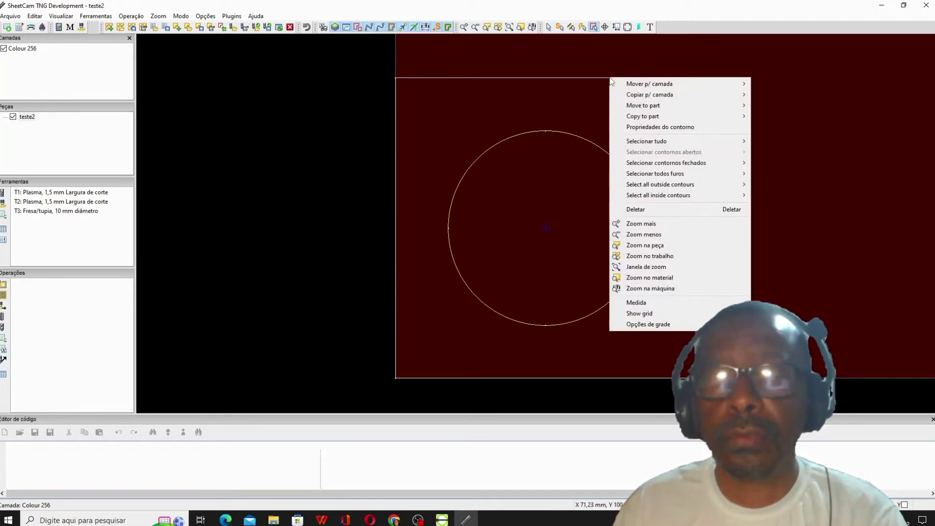
{"action": "mouse_move", "coordinate": [635, 87]}
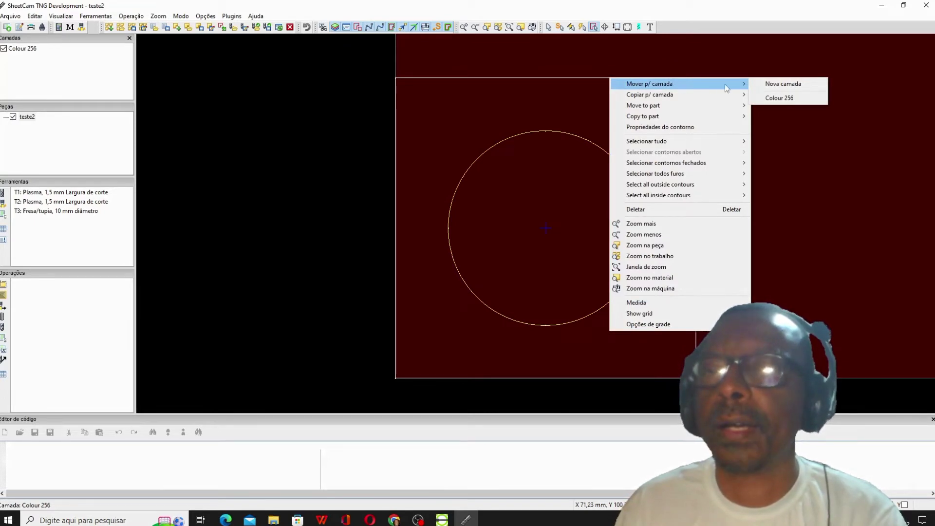
{"action": "left_click", "coordinate": [779, 99]}
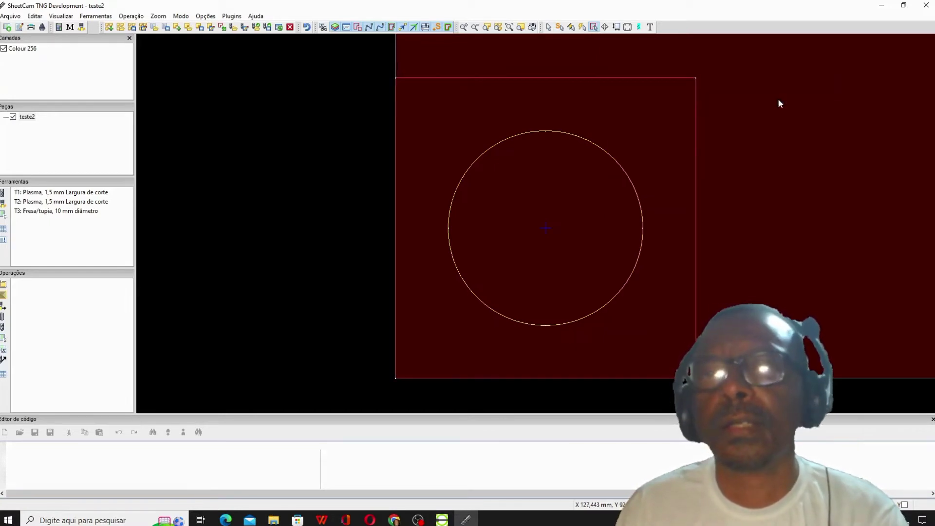
- Rename the Colour 256 layer as quadrado
{"action": "left_click", "coordinate": [25, 49]}
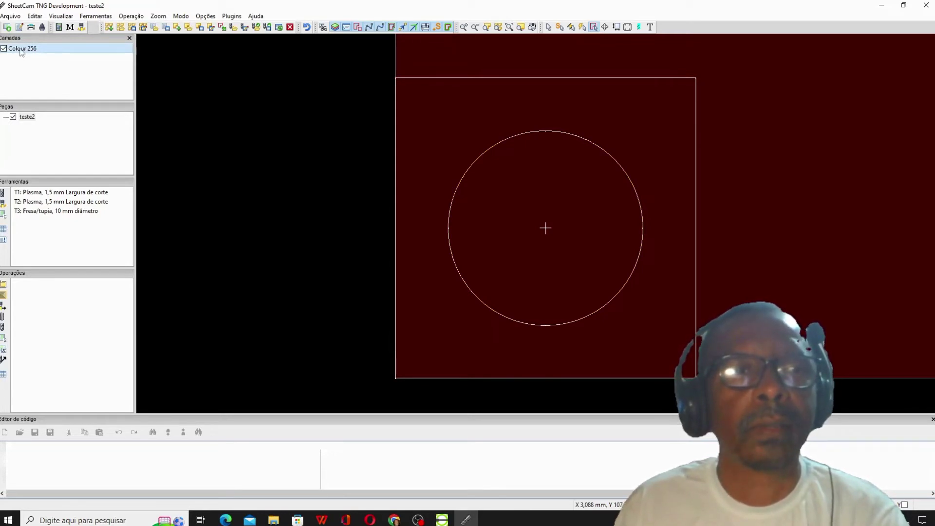
{"action": "double_click", "coordinate": [20, 49]}
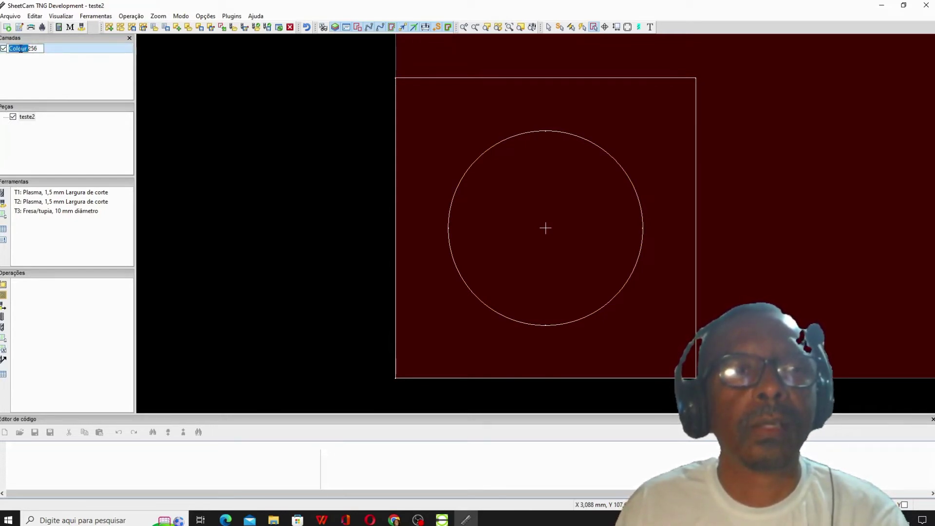
{"action": "key", "text": "Delete"}
{"action": "key", "text": "Delete"}
{"action": "key", "text": "Delete"}
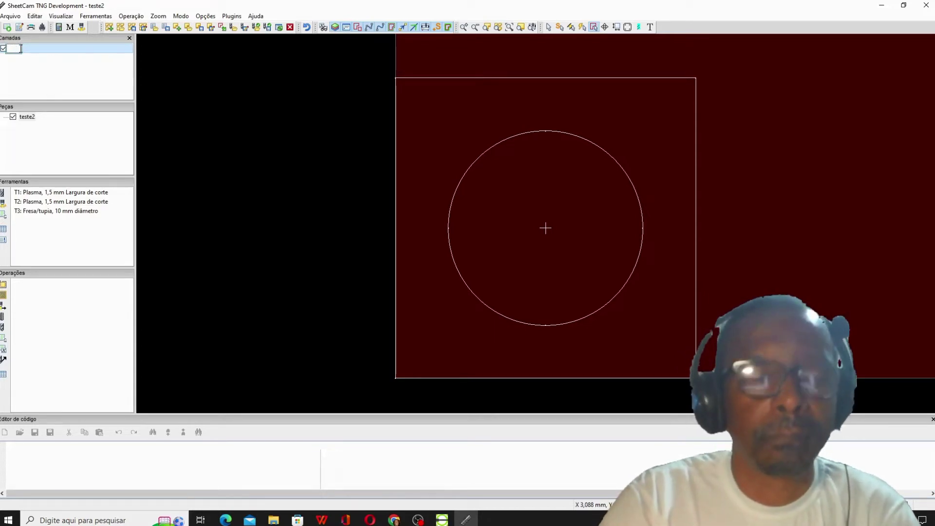
{"action": "type", "text": "quadrado"}
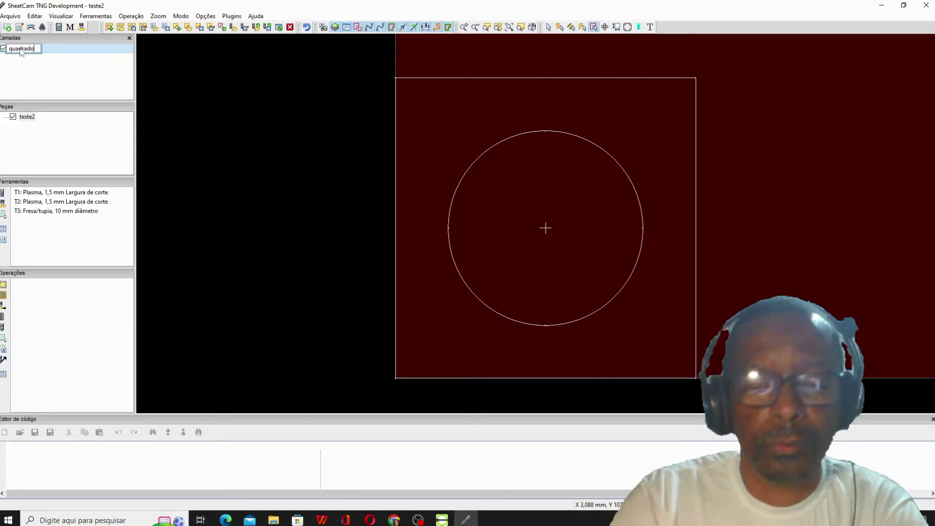
{"action": "key", "text": "Return"}
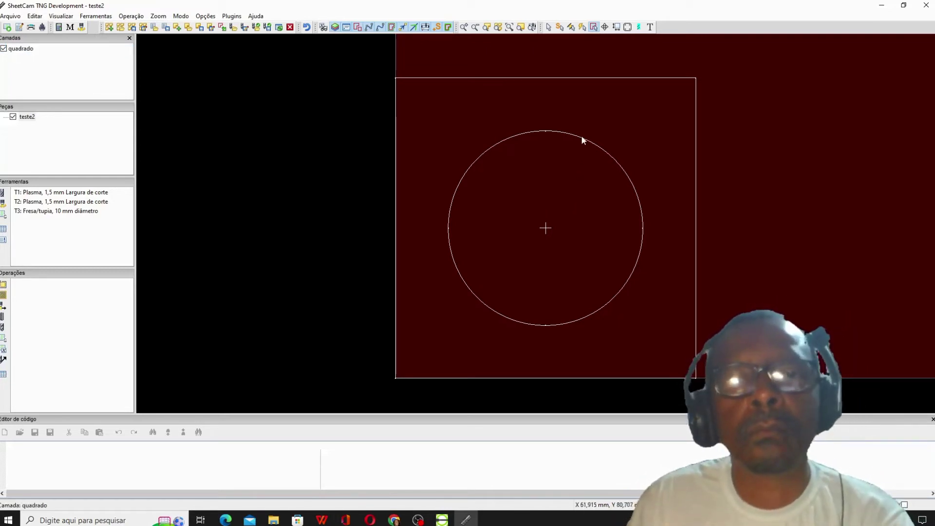
- Move the circle's contour to a new layer named circulo
{"action": "right_click", "coordinate": [620, 170]}
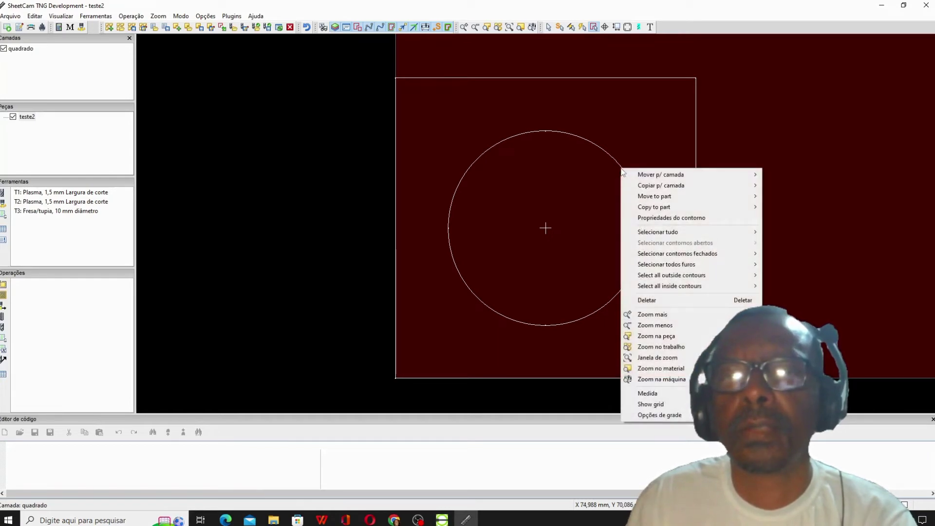
{"action": "mouse_move", "coordinate": [632, 175]}
{"action": "left_click", "coordinate": [798, 175]}
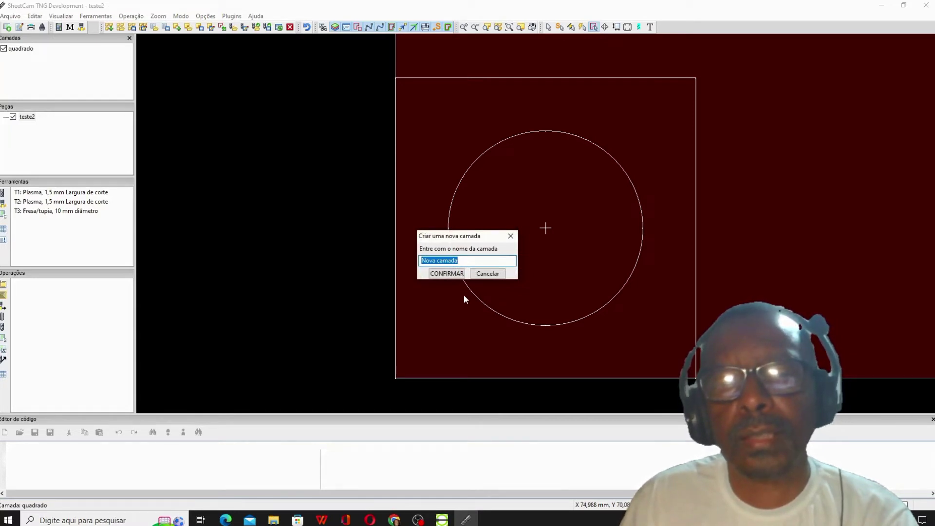
{"action": "type", "text": "circ"}
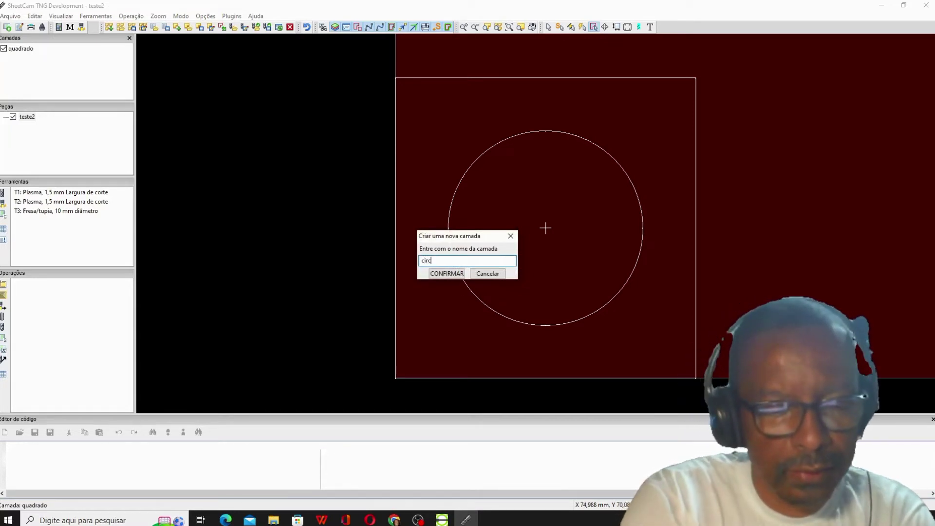
{"action": "type", "text": "ulo"}
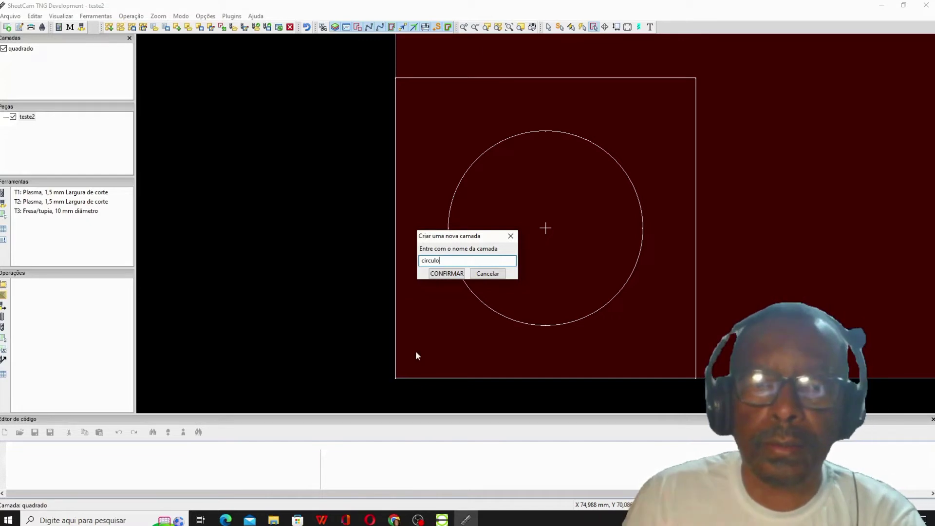
{"action": "left_click", "coordinate": [444, 273]}
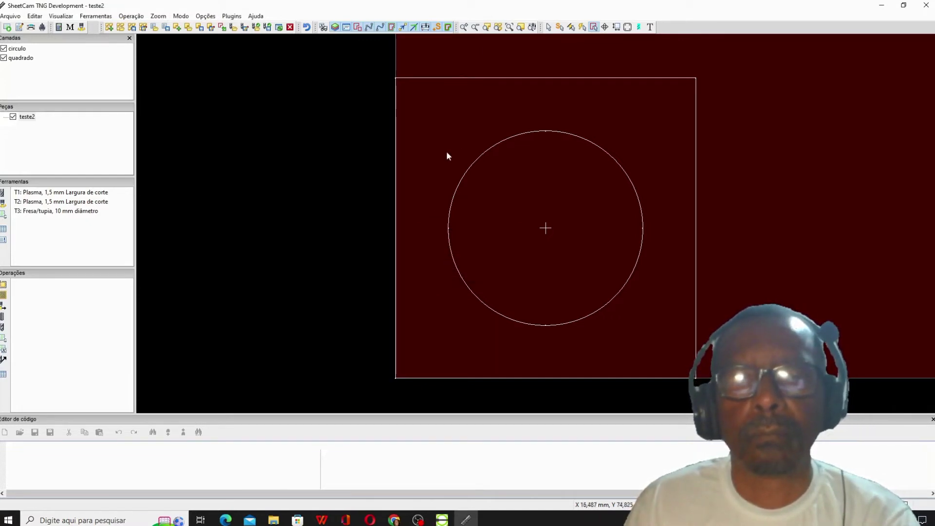
- Toggle the visibility of the quadrado and circulo layers to check which contour each one holds
{"action": "left_click", "coordinate": [5, 58]}
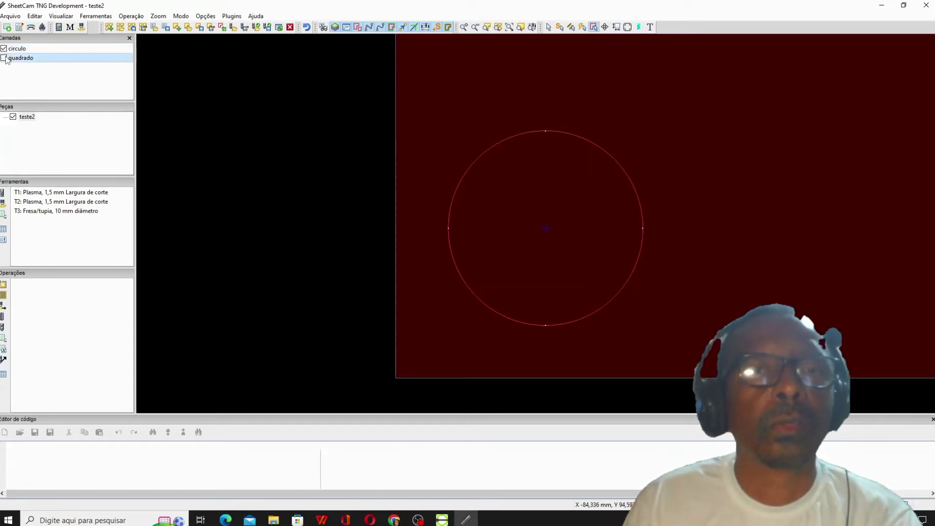
{"action": "left_click", "coordinate": [5, 58]}
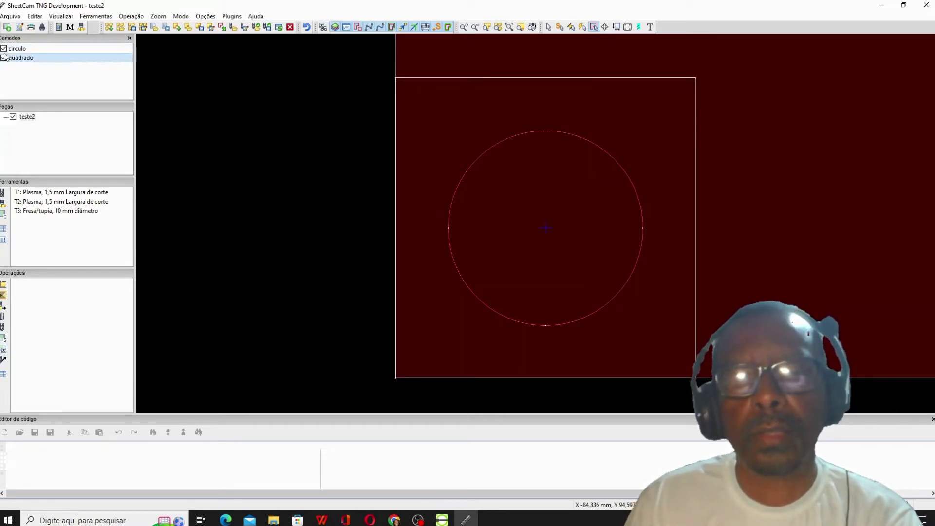
{"action": "left_click", "coordinate": [4, 48]}
{"action": "left_click", "coordinate": [5, 49]}
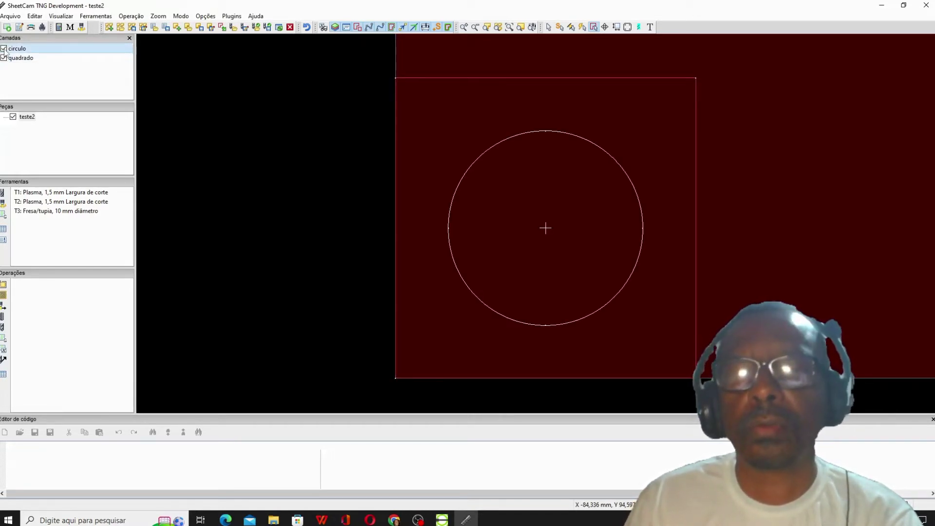
{"action": "left_click", "coordinate": [5, 49]}
{"action": "left_click", "coordinate": [4, 48]}
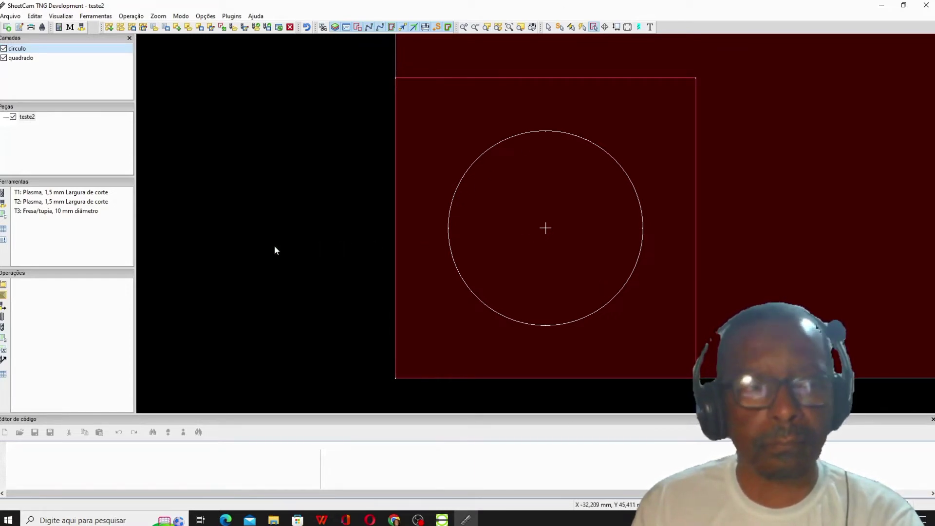
- Create a jet cutting operation on the quadrado layer with Offset externo and tool T1: Plasma, 1,5 mm Largura de corte
{"action": "left_click", "coordinate": [3, 306]}
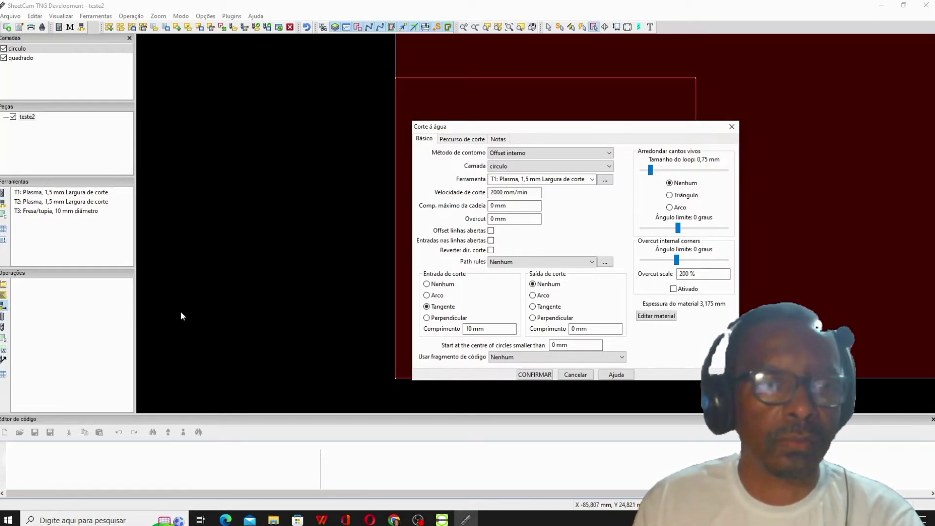
{"action": "left_click", "coordinate": [583, 153]}
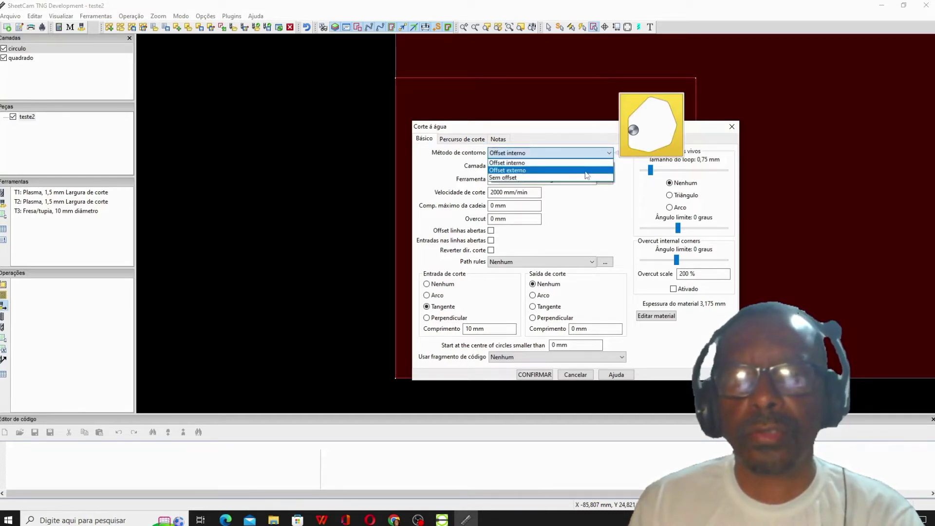
{"action": "left_click", "coordinate": [585, 169]}
{"action": "left_click", "coordinate": [582, 171]}
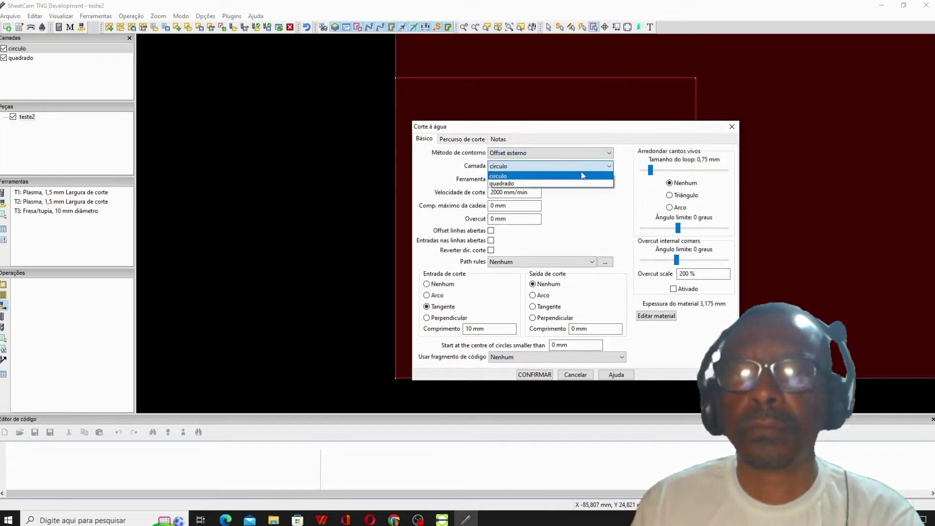
{"action": "left_click", "coordinate": [581, 182]}
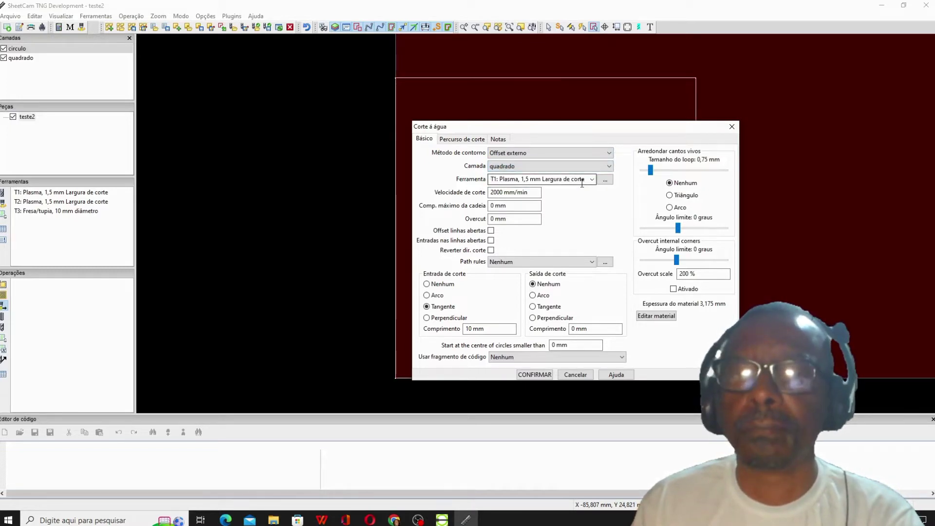
{"action": "left_click", "coordinate": [592, 180]}
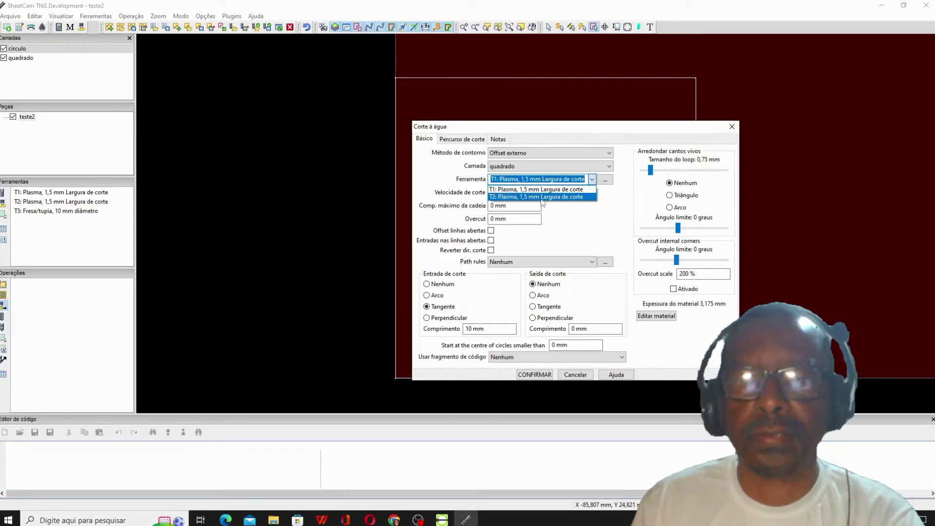
{"action": "left_click", "coordinate": [604, 183]}
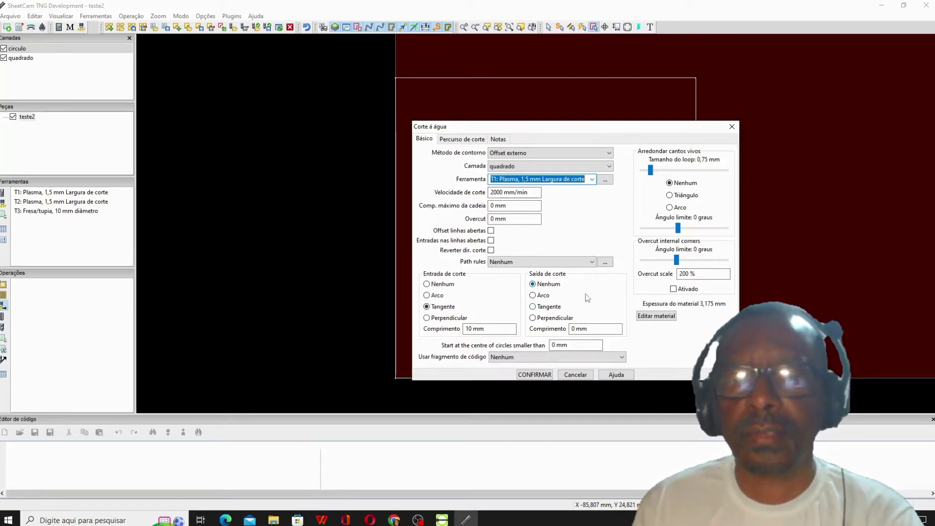
{"action": "left_click", "coordinate": [535, 375]}
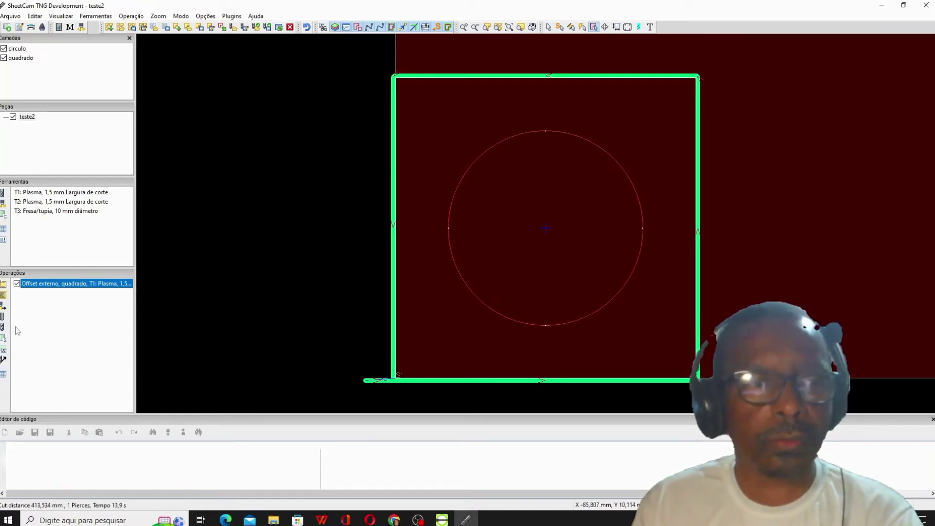
- Add a second jet cutting operation on the circulo layer with Offset interno and the T1 plasma tool
{"action": "left_click", "coordinate": [3, 307]}
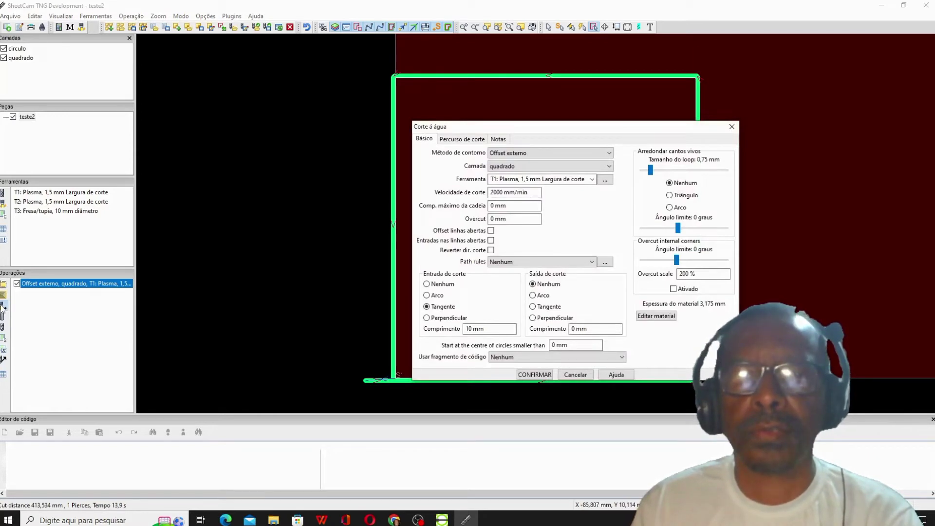
{"action": "left_click", "coordinate": [526, 154]}
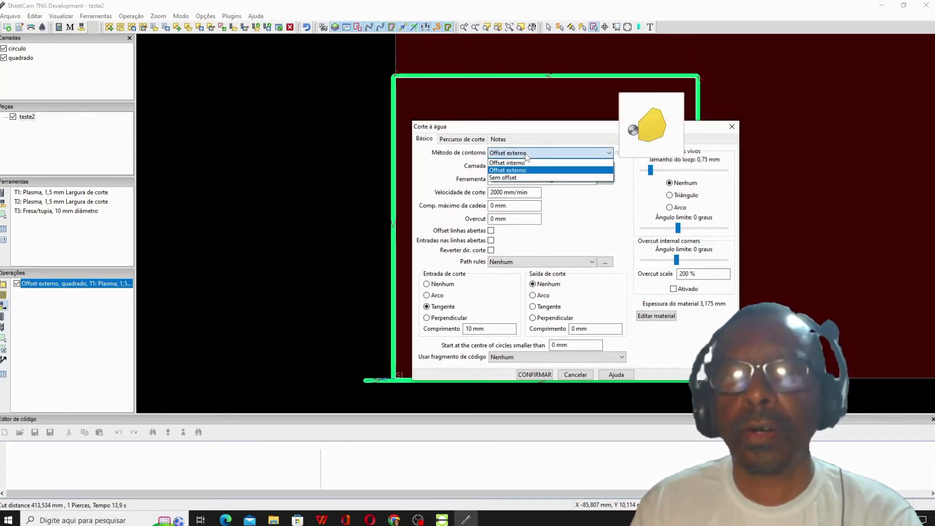
{"action": "left_click", "coordinate": [530, 163]}
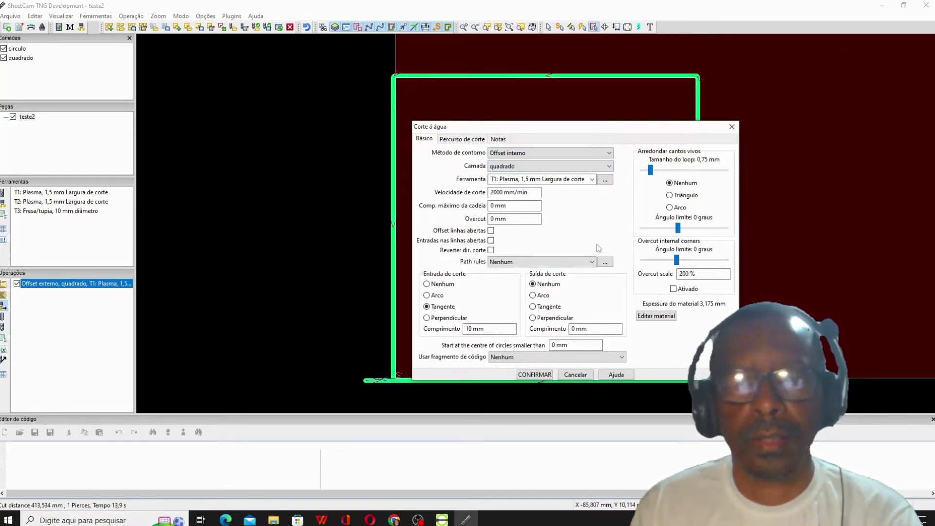
{"action": "left_click", "coordinate": [545, 168]}
{"action": "left_click", "coordinate": [545, 174]}
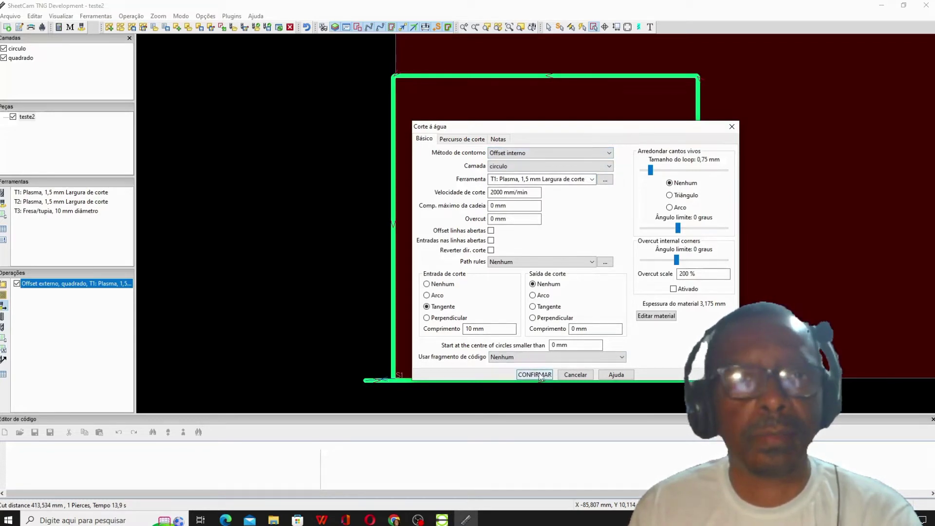
{"action": "left_click", "coordinate": [534, 374]}
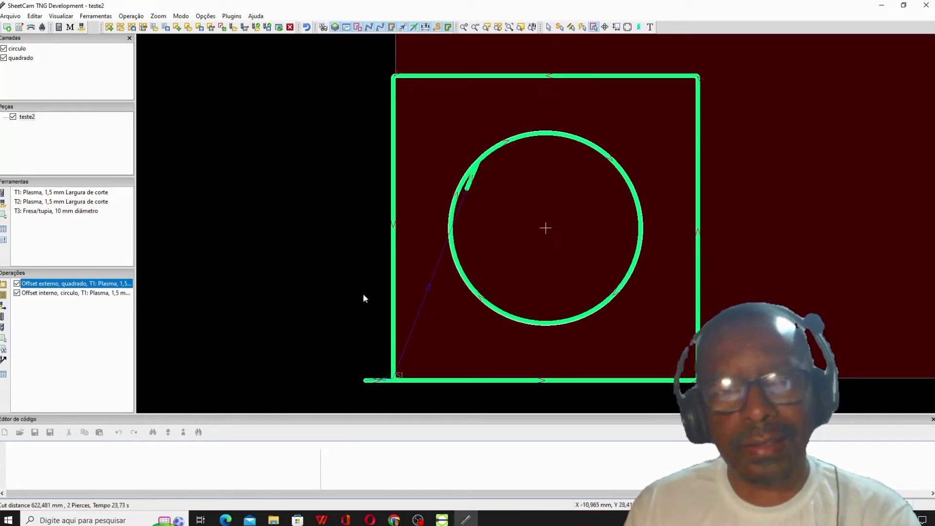
- Examine where the square and circle toolpaths lie on the material sheet
{"action": "scroll", "coordinate": [556, 243], "scroll_direction": "up", "scroll_amount": 1}
{"action": "scroll", "coordinate": [556, 242], "scroll_direction": "down", "scroll_amount": 12}
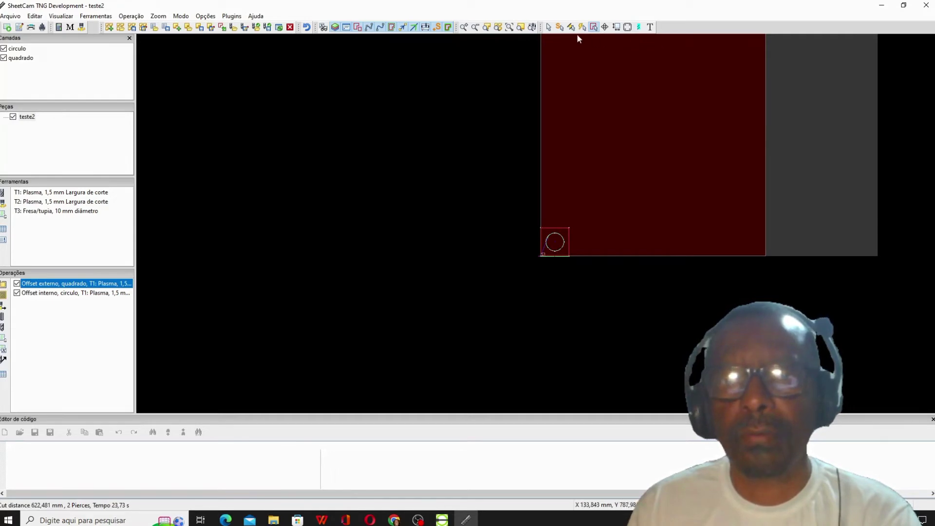
{"action": "middle_click_drag", "start_coordinate": [696, 101], "coordinate": [541, 191]}
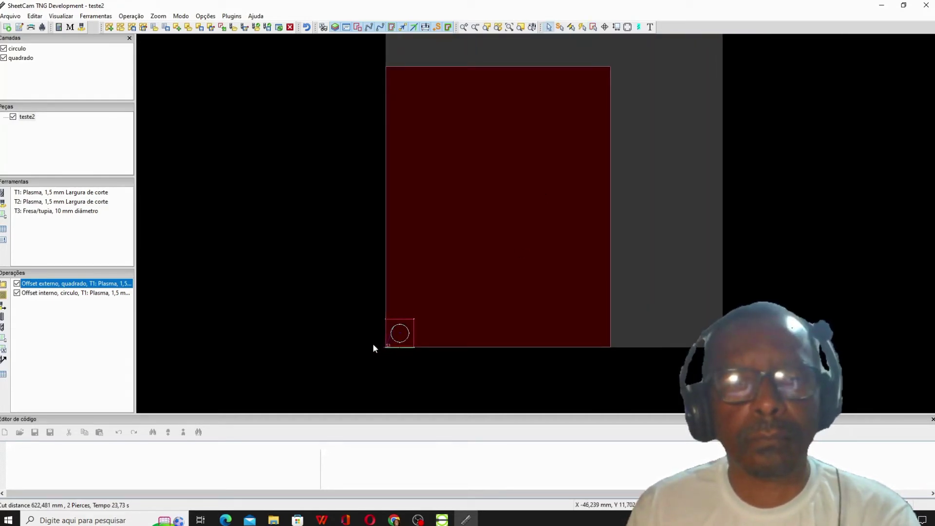
{"action": "scroll", "coordinate": [373, 343], "scroll_direction": "down", "scroll_amount": 3}
{"action": "scroll", "coordinate": [372, 344], "scroll_direction": "up", "scroll_amount": 7}
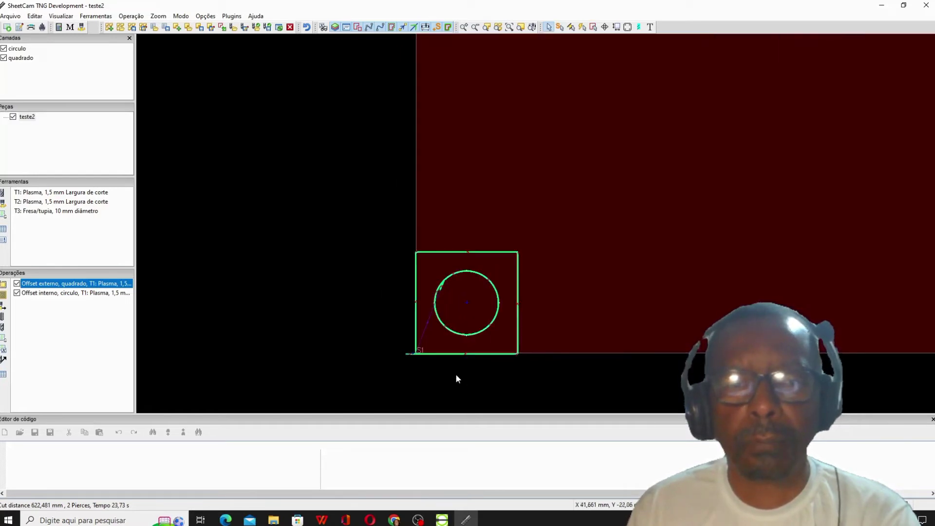
{"action": "scroll", "coordinate": [416, 361], "scroll_direction": "up", "scroll_amount": 3}
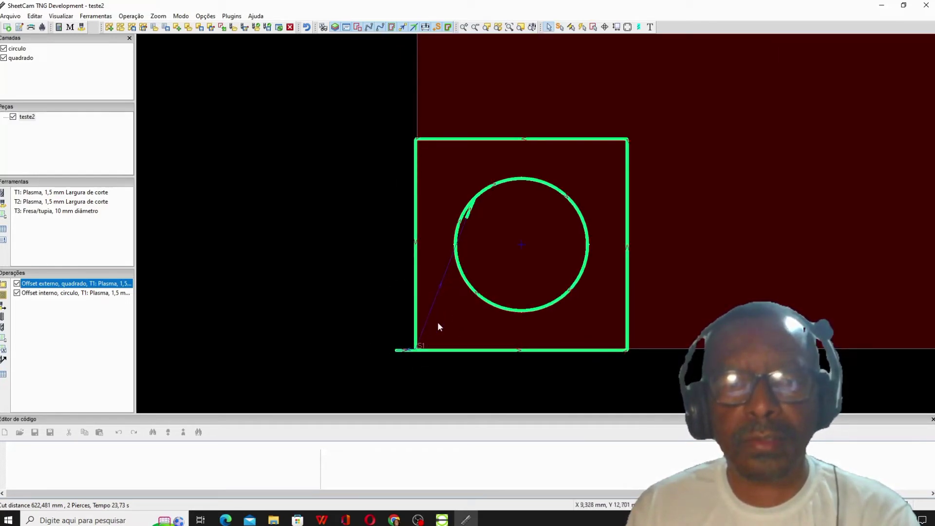
- Move the square cut's start point to the lower part of its right edge and the circle cut's to the circle's right side
{"action": "left_click", "coordinate": [560, 29]}
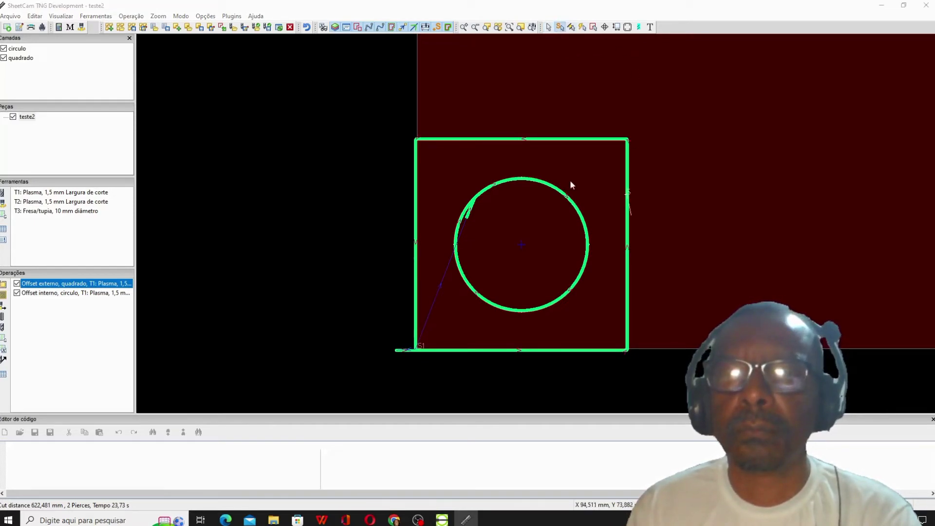
{"action": "left_click", "coordinate": [29, 58]}
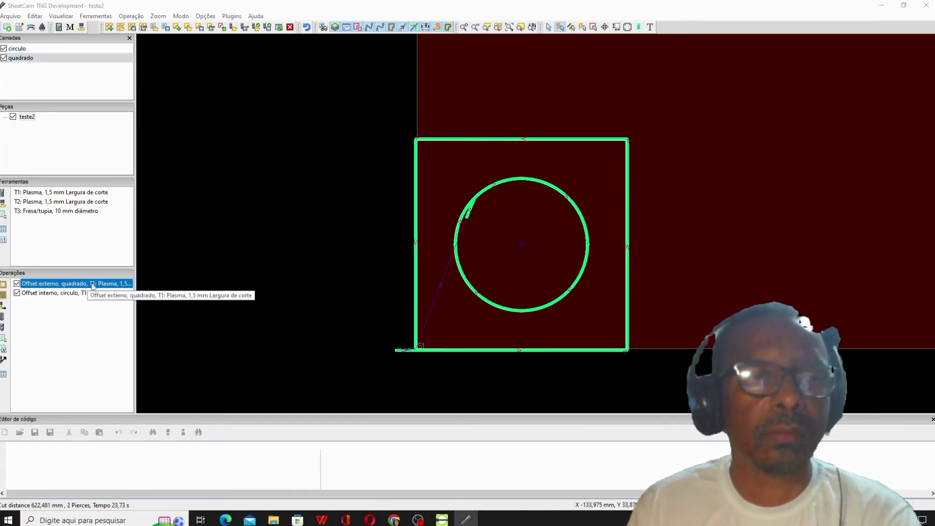
{"action": "left_click", "coordinate": [64, 293]}
{"action": "left_click", "coordinate": [63, 286]}
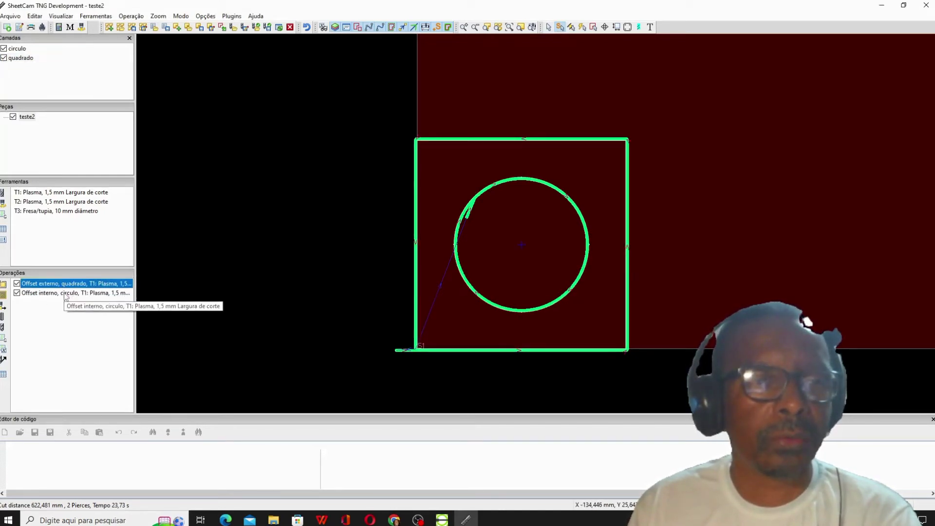
{"action": "left_click", "coordinate": [63, 289]}
{"action": "left_click", "coordinate": [60, 286]}
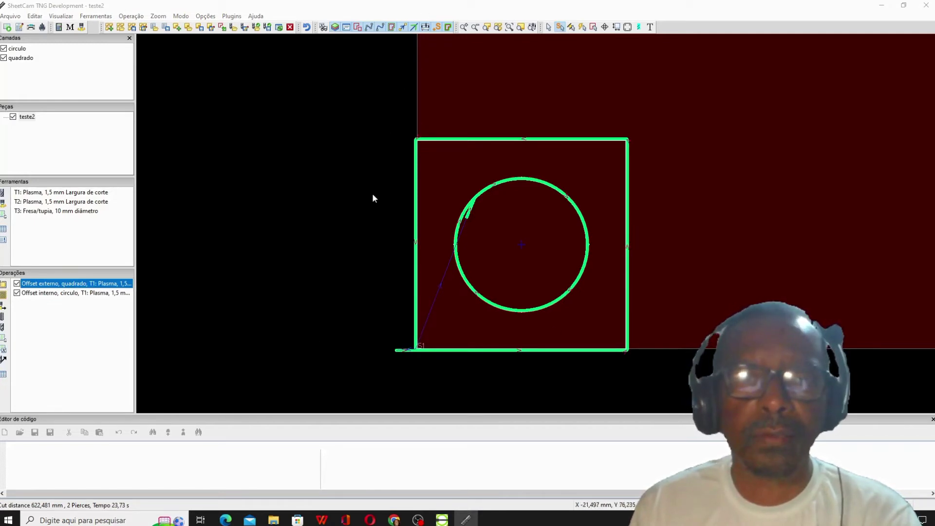
{"action": "left_click", "coordinate": [629, 335]}
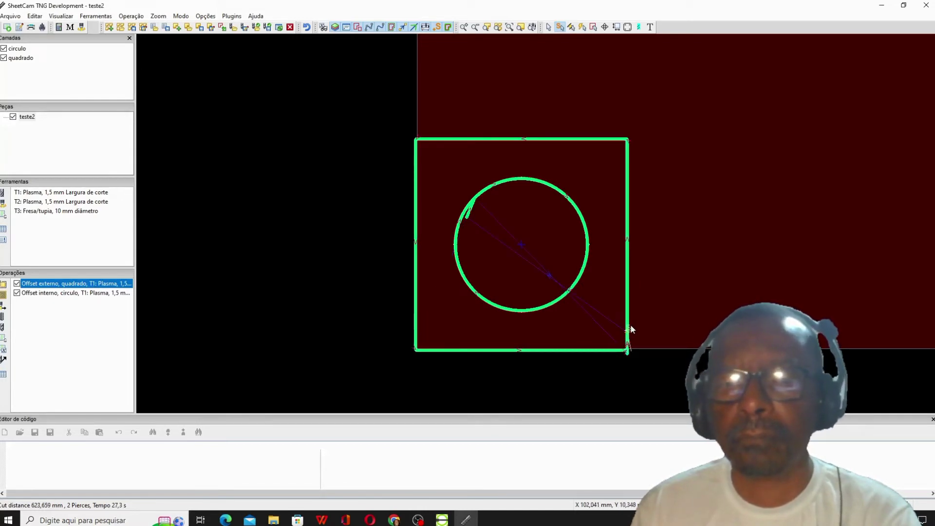
{"action": "left_click", "coordinate": [630, 297]}
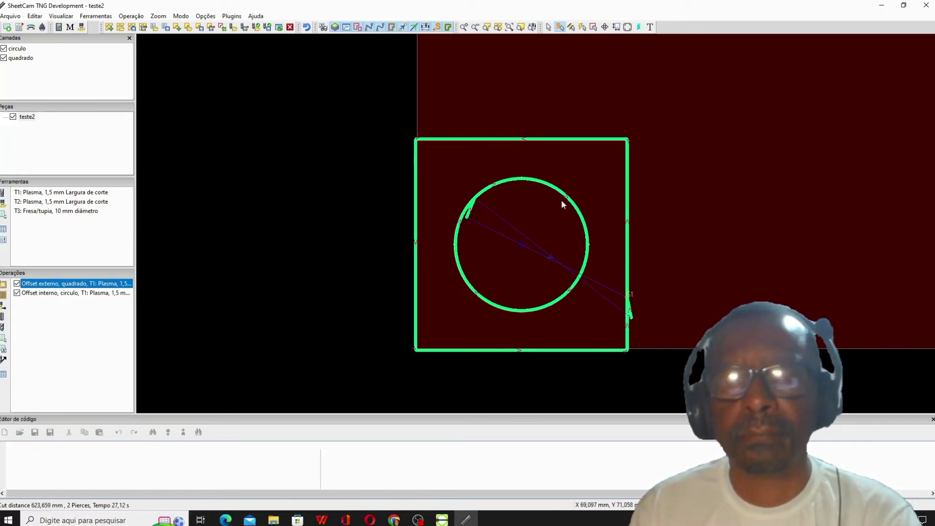
{"action": "left_click", "coordinate": [93, 293]}
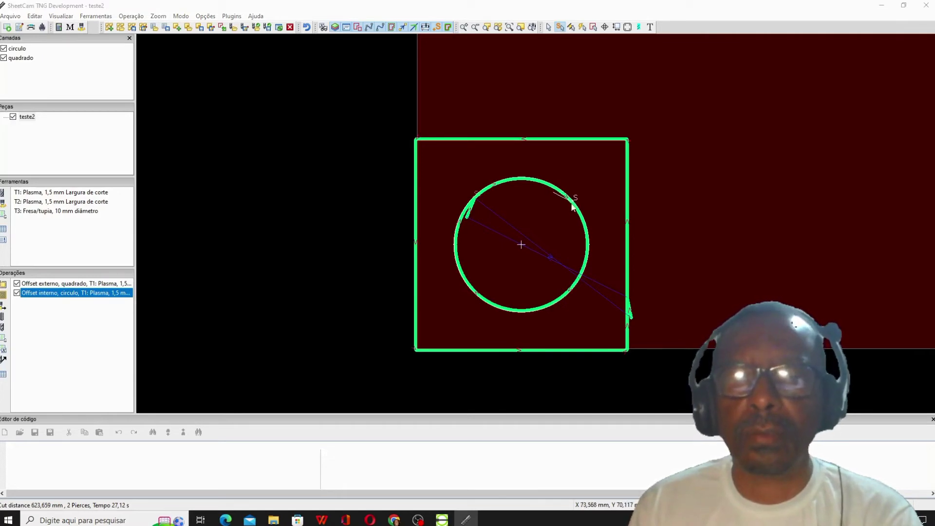
{"action": "left_click", "coordinate": [587, 256]}
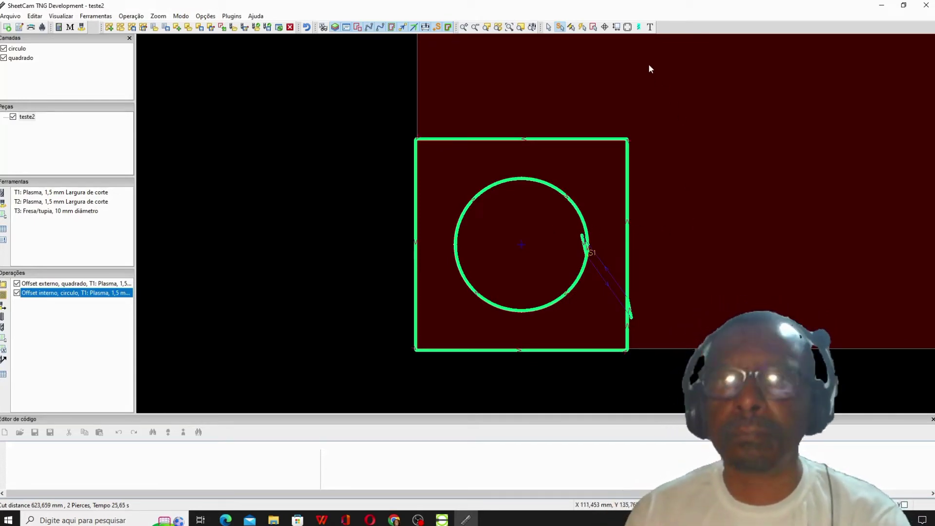
- Run the cutting simulation of the square and circle operations with the simulation controls fully in view
{"action": "left_click", "coordinate": [639, 28]}
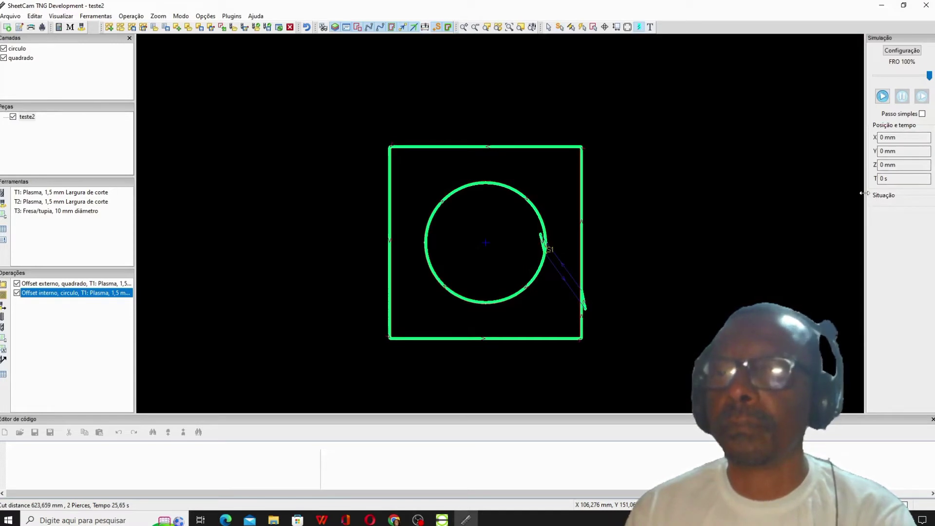
{"action": "left_click_drag", "start_coordinate": [866, 198], "coordinate": [801, 201]}
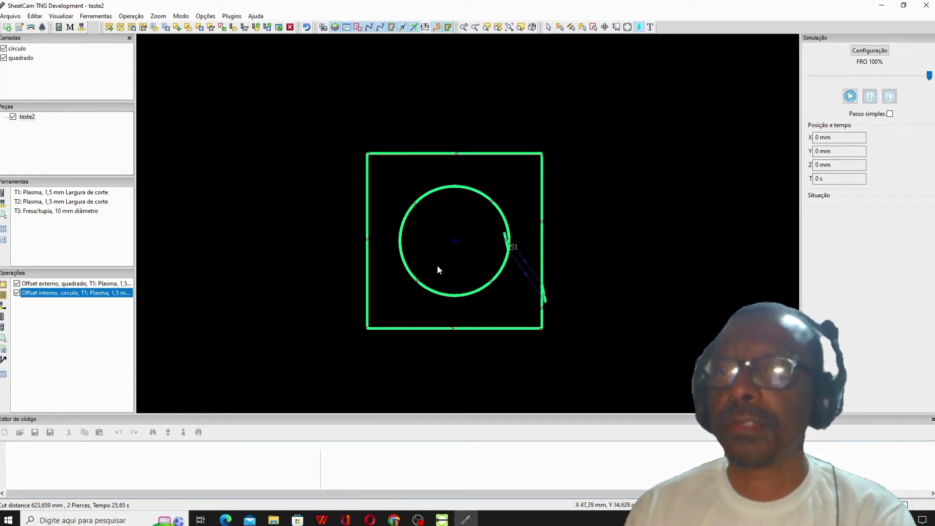
{"action": "left_click", "coordinate": [850, 97]}
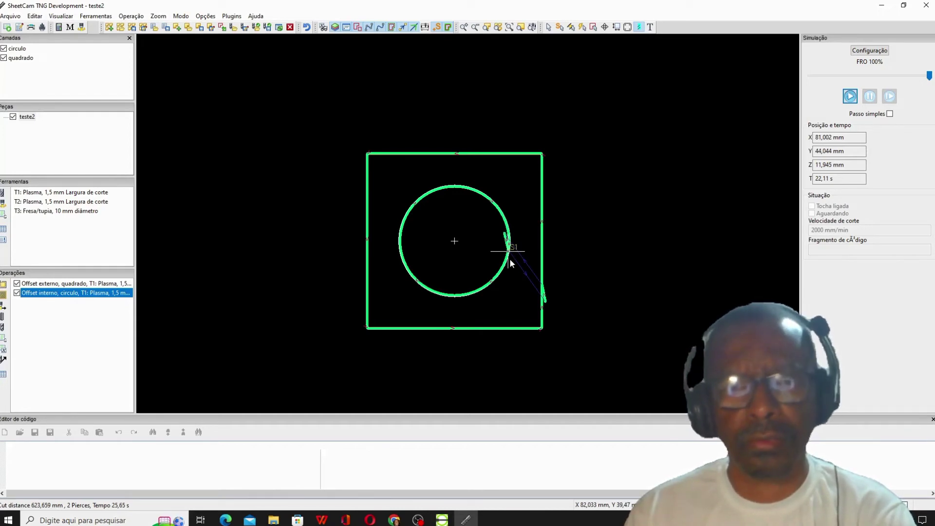
- Move the quadrado Offset externo operation after the circulo Offset interno operation and rerun the cutting simulation
{"action": "left_click", "coordinate": [105, 285]}
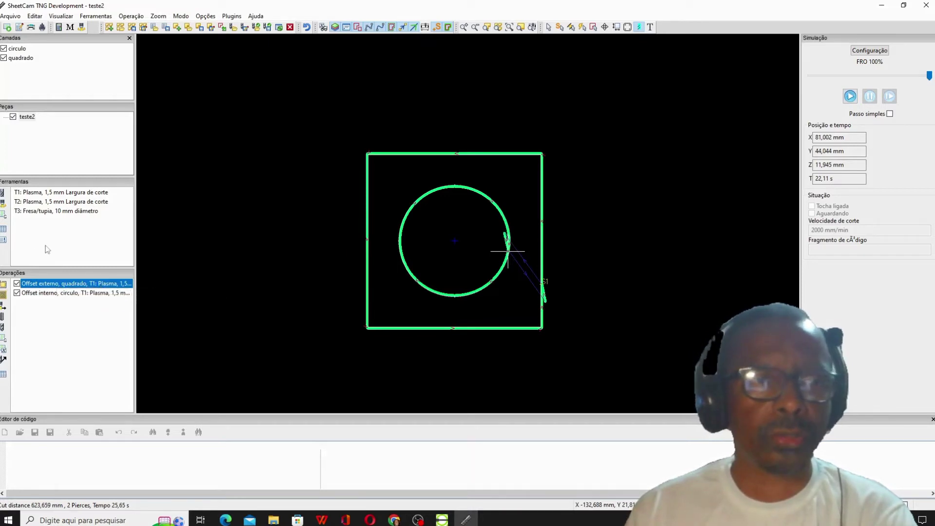
{"action": "left_click", "coordinate": [70, 284]}
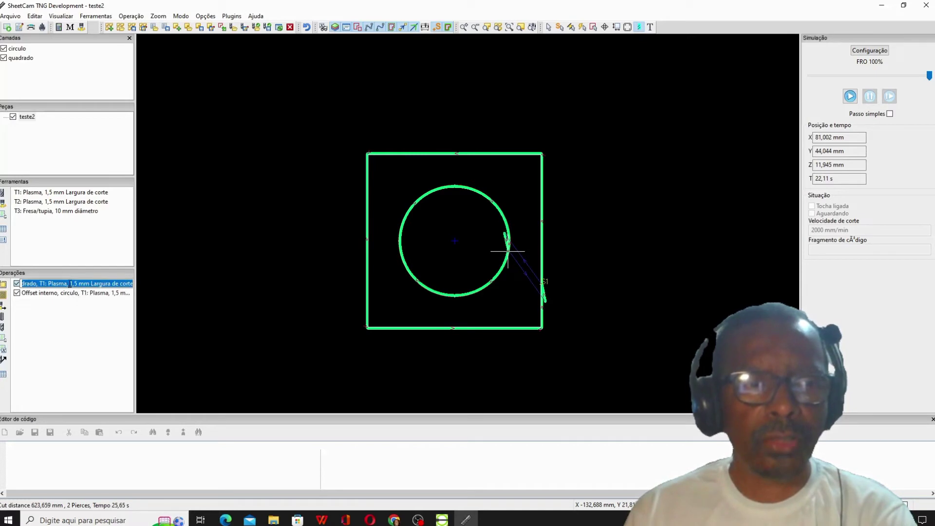
{"action": "left_click", "coordinate": [71, 309]}
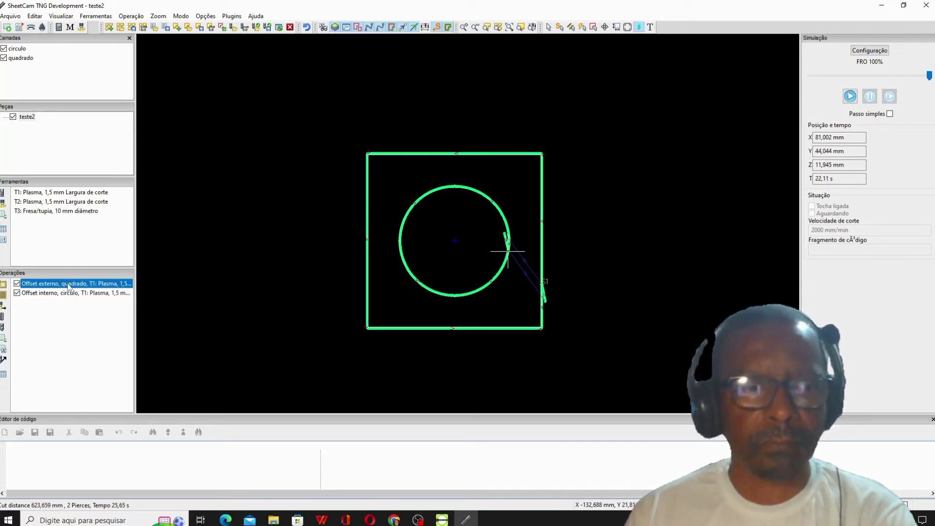
{"action": "left_click_drag", "start_coordinate": [68, 287], "coordinate": [64, 301]}
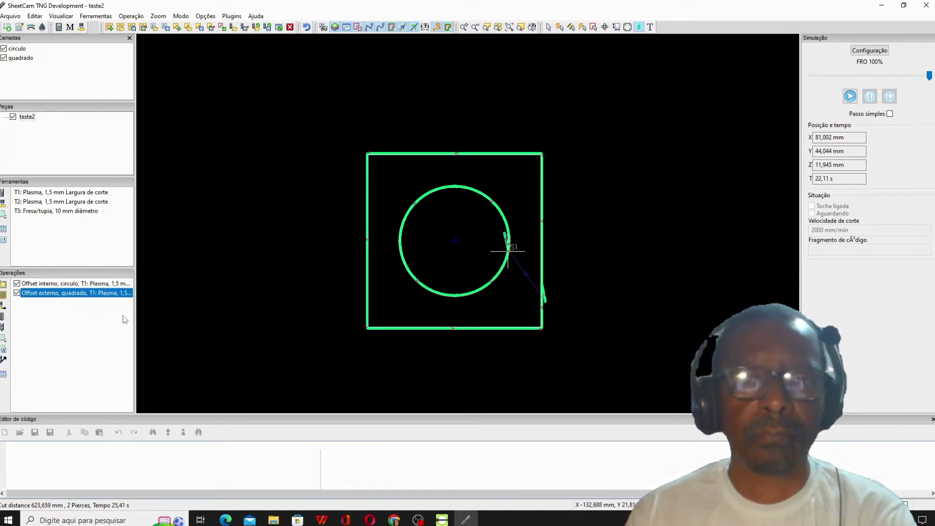
{"action": "left_click", "coordinate": [850, 97]}
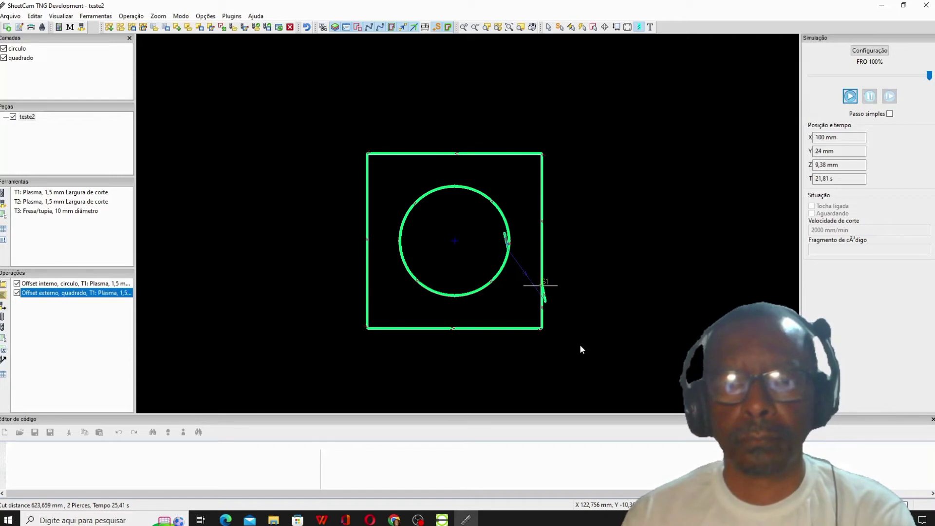
- Switch to nesting mode (Encaixe) and check in the plugin options that the MyNesting plugin is enabled
{"action": "left_click", "coordinate": [604, 28]}
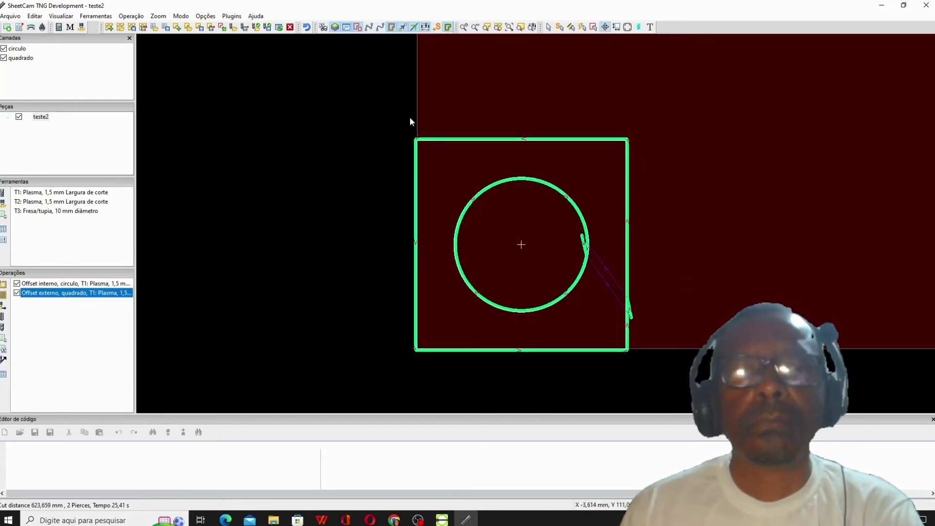
{"action": "left_click", "coordinate": [138, 19]}
{"action": "mouse_move", "coordinate": [201, 18]}
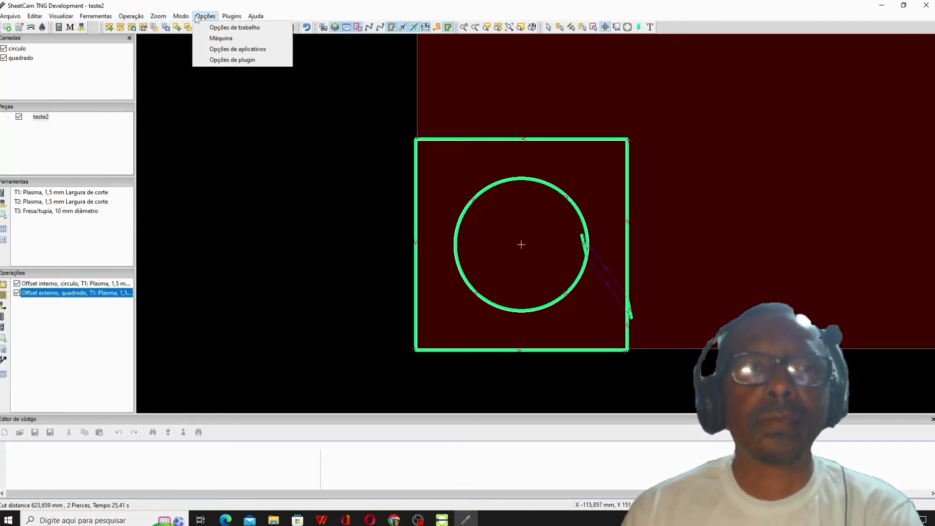
{"action": "left_click", "coordinate": [239, 61]}
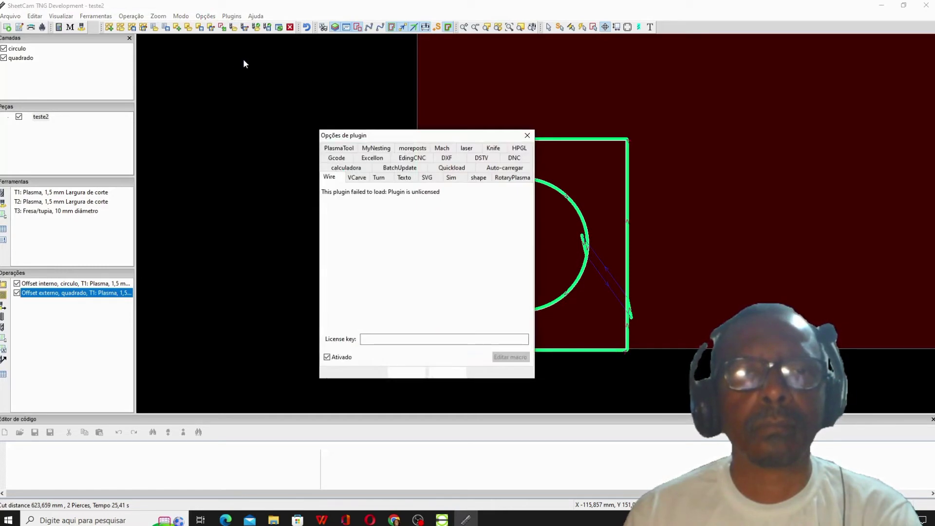
{"action": "left_click", "coordinate": [526, 135]}
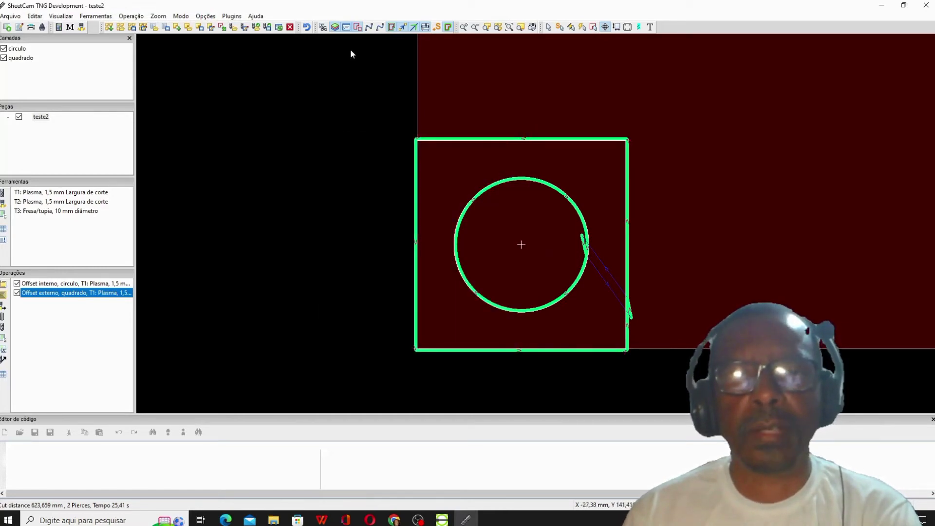
{"action": "left_click", "coordinate": [232, 16]}
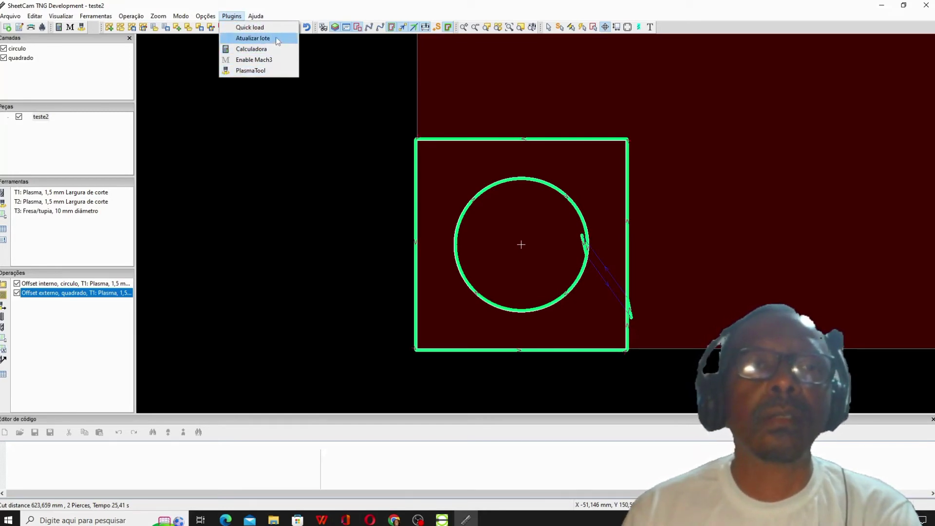
{"action": "mouse_move", "coordinate": [214, 21]}
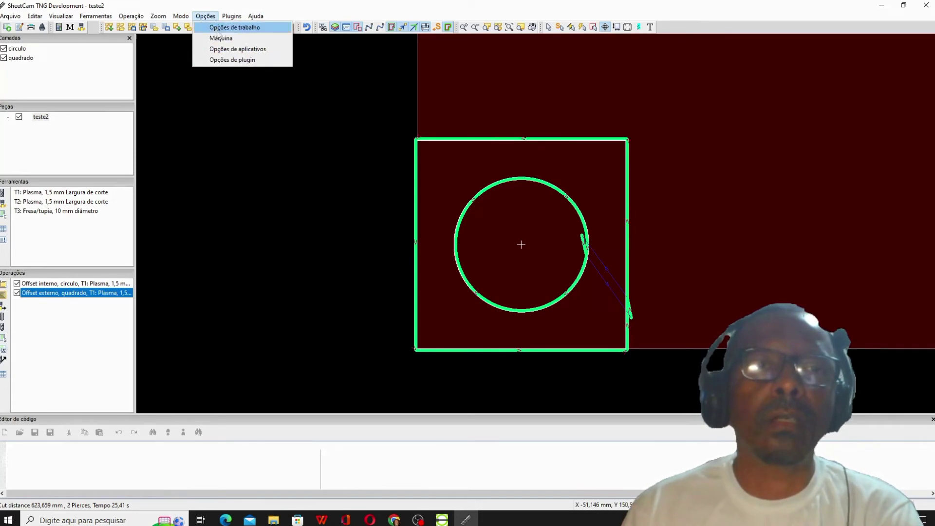
{"action": "left_click", "coordinate": [232, 60]}
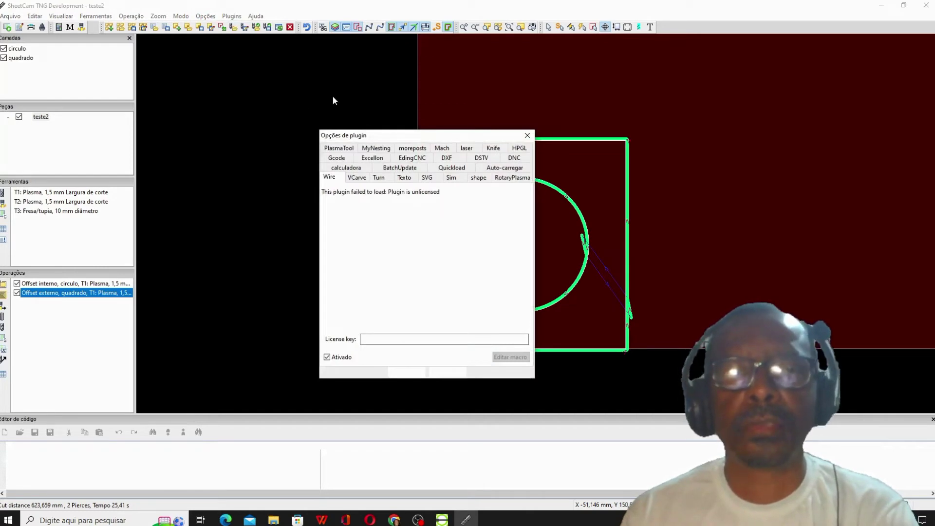
{"action": "left_click", "coordinate": [375, 149]}
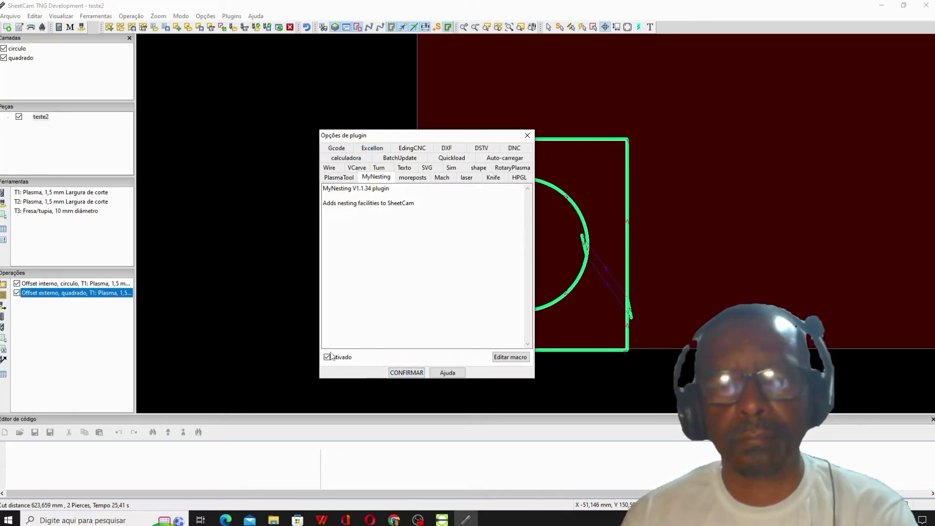
{"action": "left_click", "coordinate": [403, 373]}
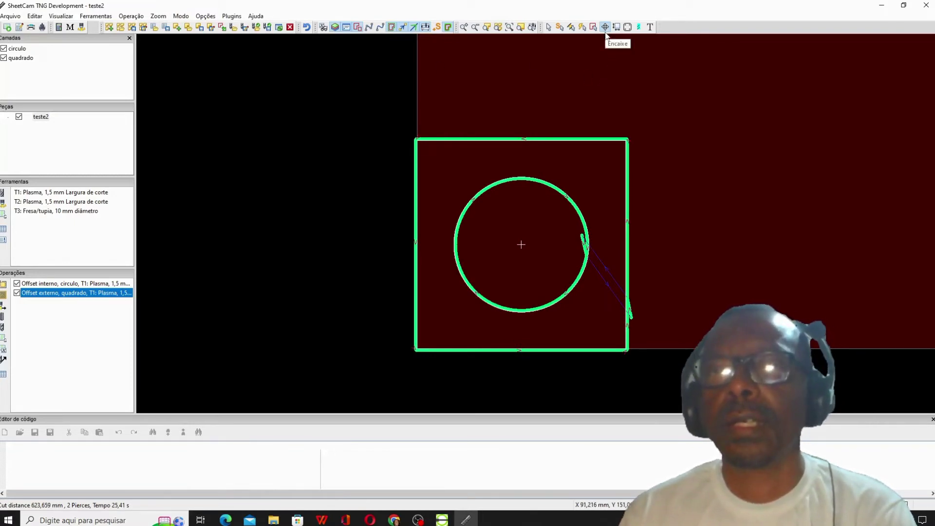
- Start arranging the teste2 part in an array (Arranjar peças) and set the number of columns to 7
{"action": "right_click", "coordinate": [549, 140]}
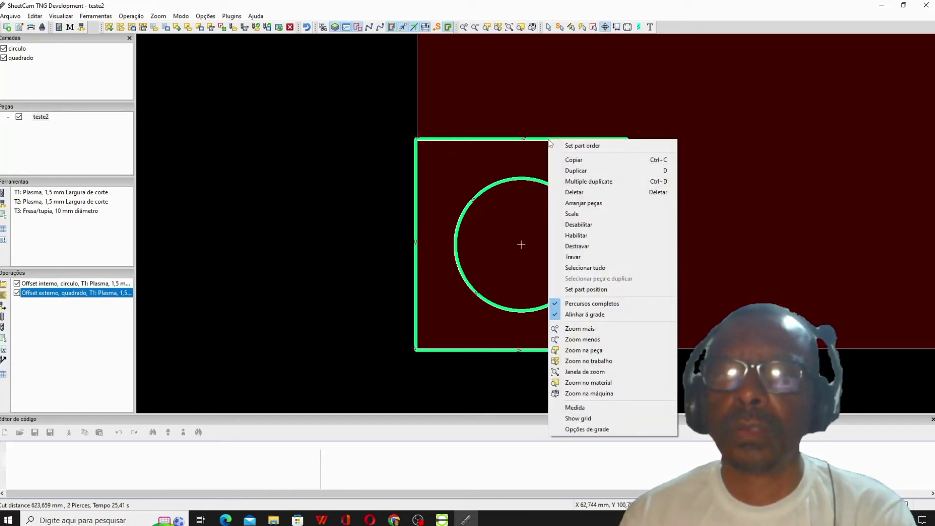
{"action": "left_click", "coordinate": [542, 130]}
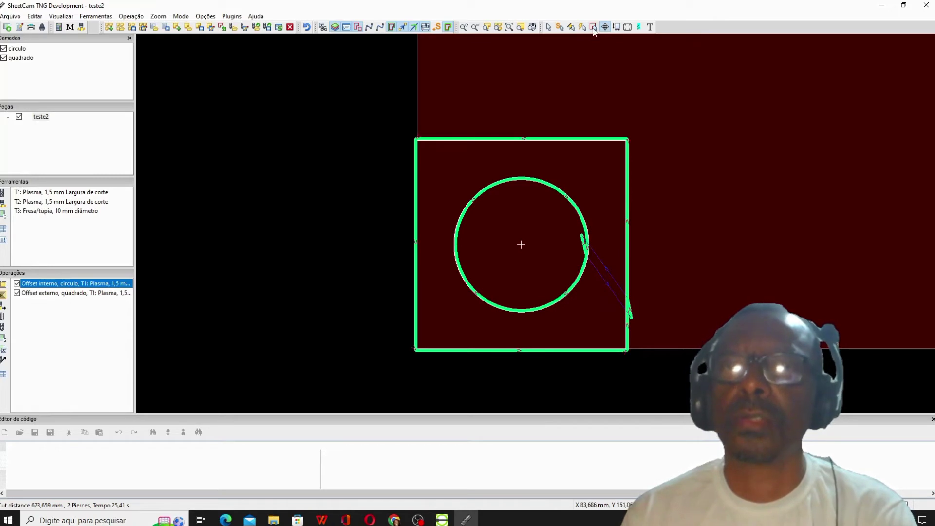
{"action": "right_click", "coordinate": [578, 142]}
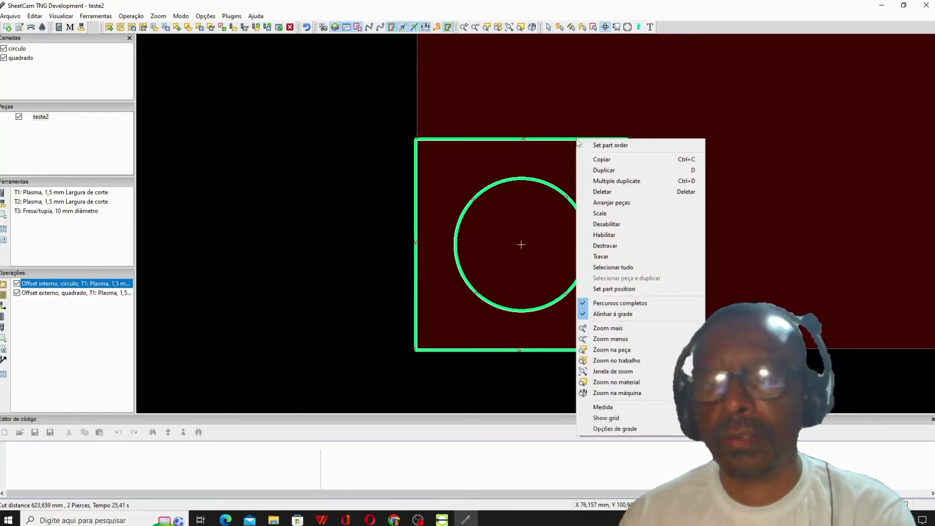
{"action": "left_click", "coordinate": [593, 204]}
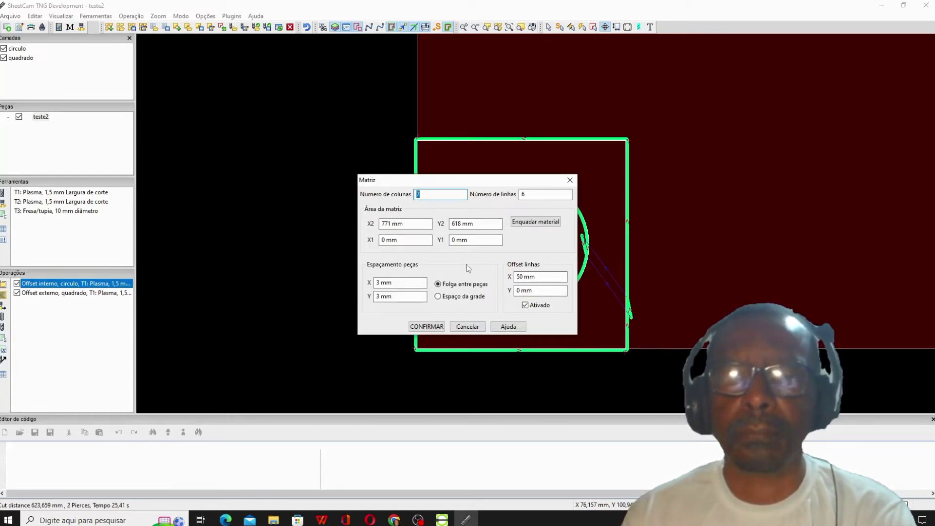
{"action": "left_click", "coordinate": [458, 196]}
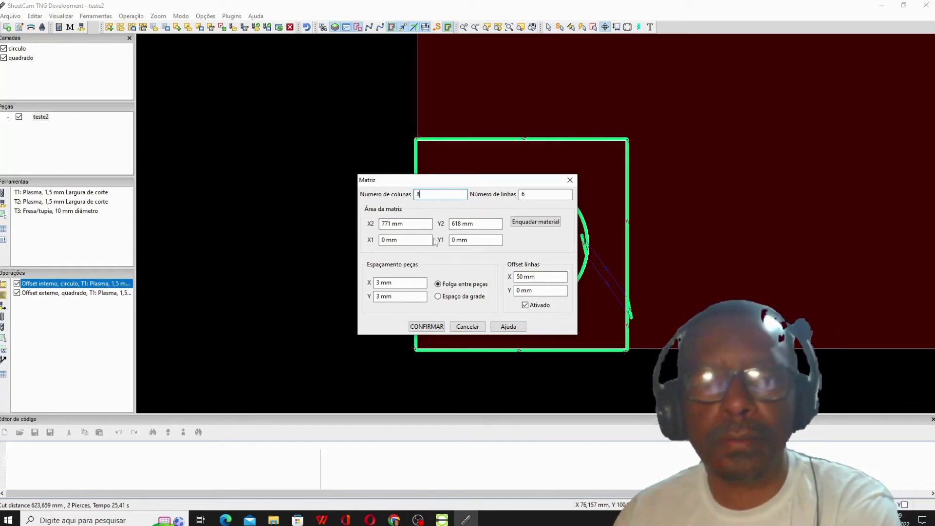
{"action": "key", "text": "Tab"}
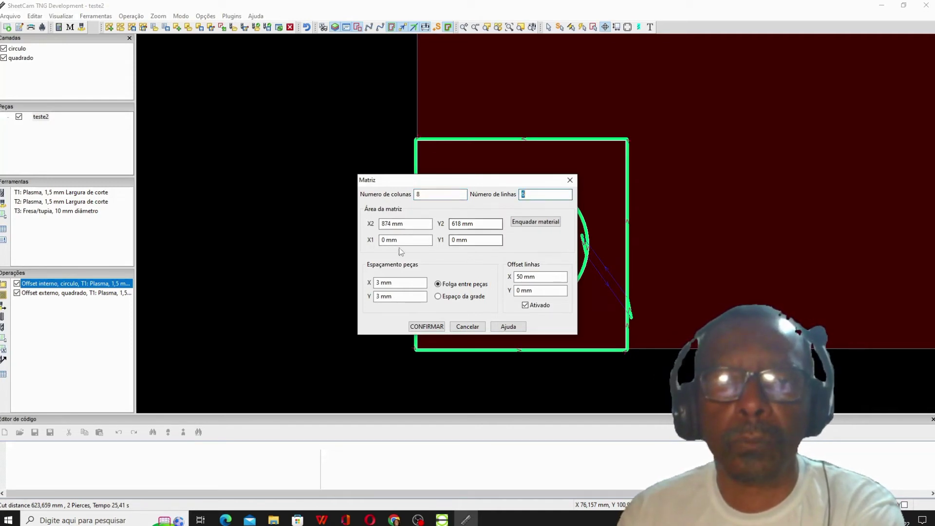
{"action": "double_click", "coordinate": [389, 224]}
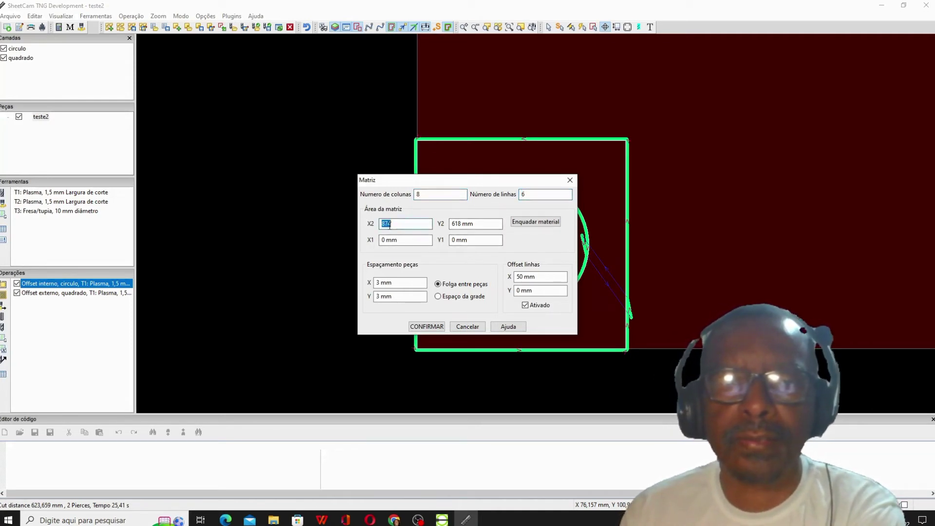
{"action": "double_click", "coordinate": [451, 193]}
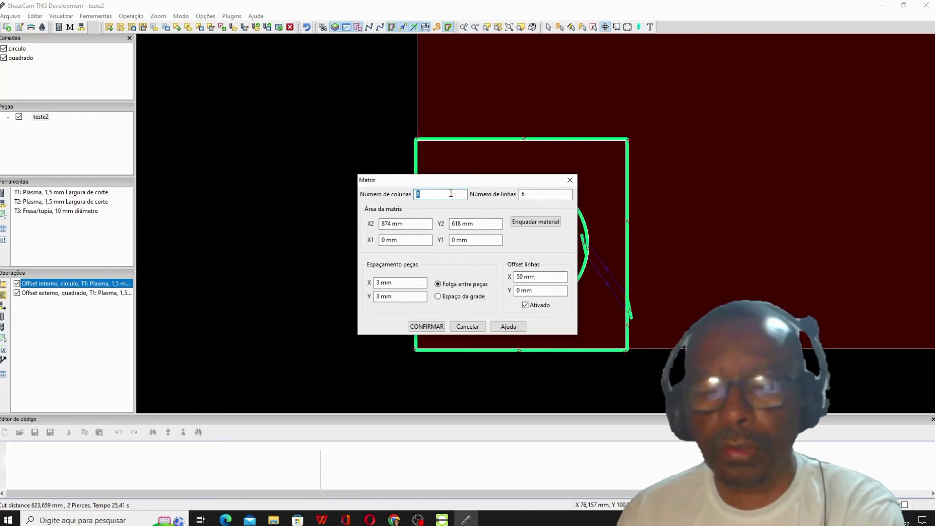
{"action": "type", "text": "7"}
- Set the array to 9 rows, keep the 50 mm X row offset, and create the part copies across the material sheet
{"action": "double_click", "coordinate": [537, 195]}
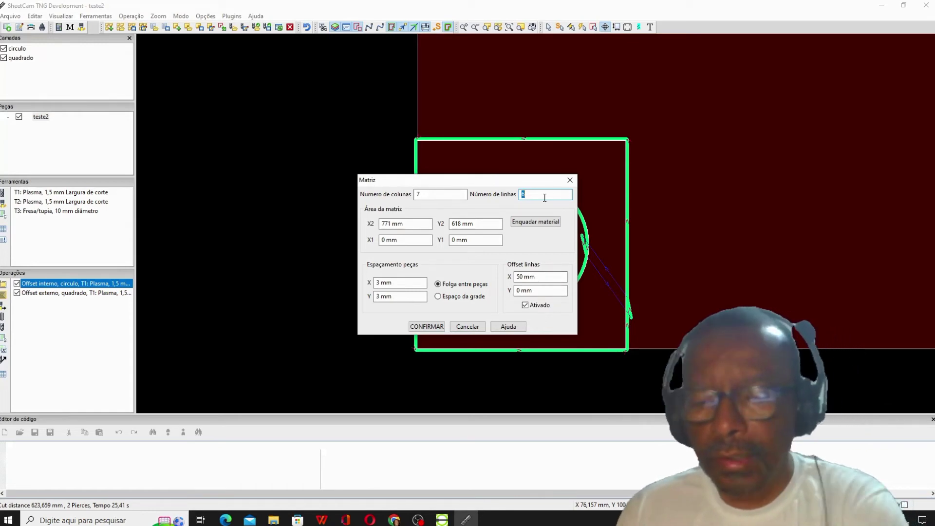
{"action": "double_click", "coordinate": [447, 197]}
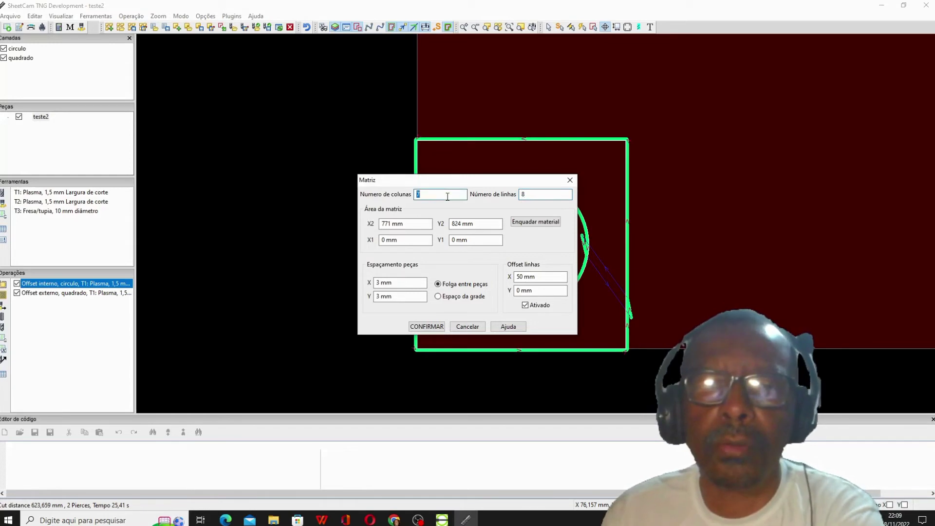
{"action": "double_click", "coordinate": [534, 194]}
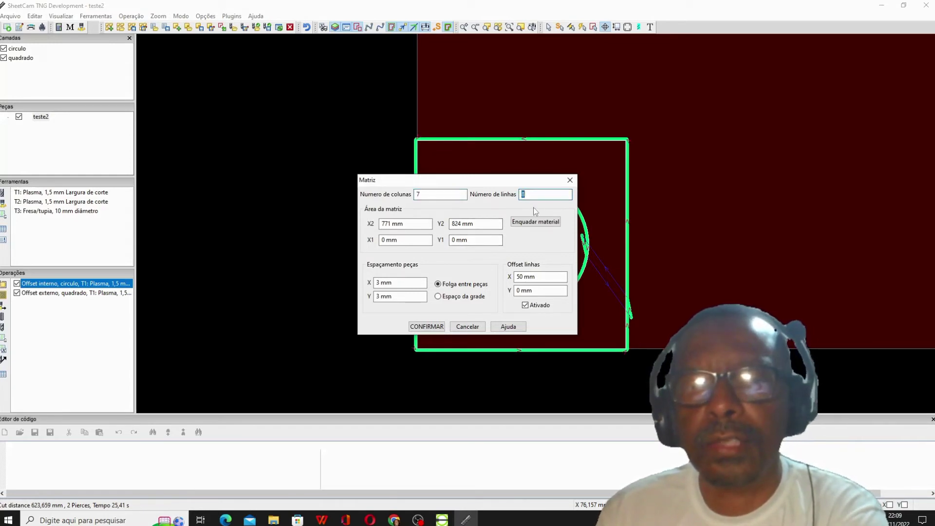
{"action": "type", "text": "9"}
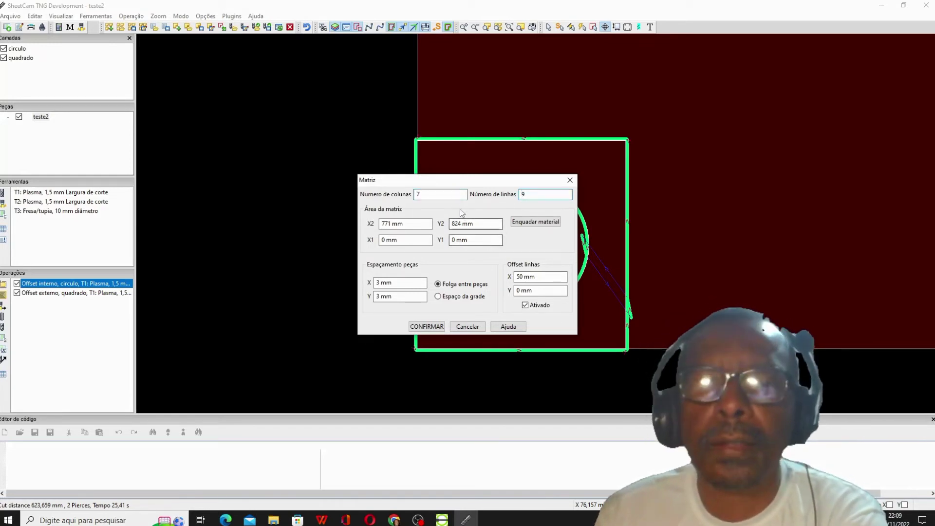
{"action": "double_click", "coordinate": [452, 194]}
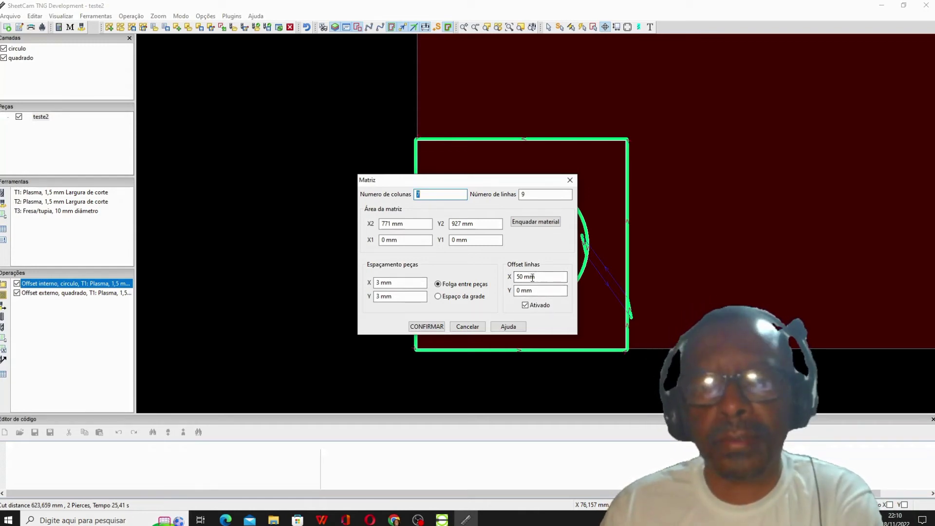
{"action": "left_click", "coordinate": [518, 276]}
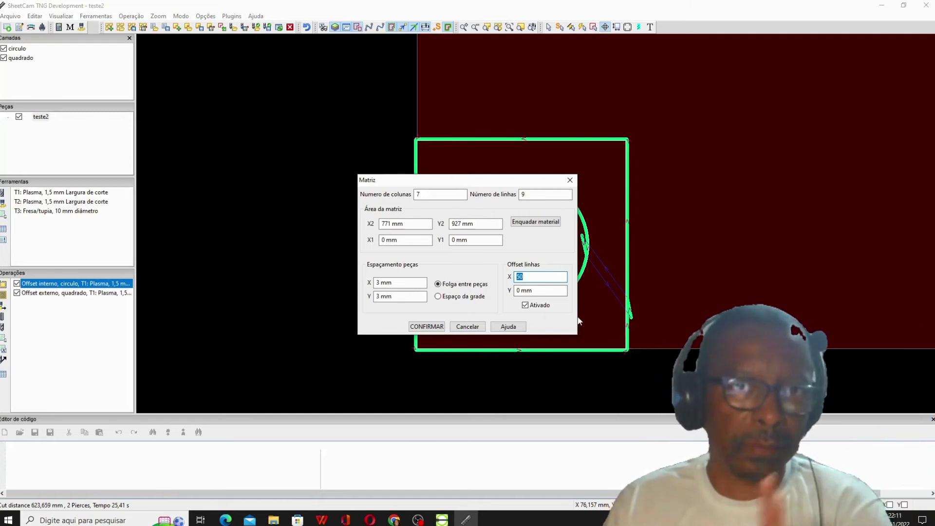
{"action": "left_click", "coordinate": [426, 327]}
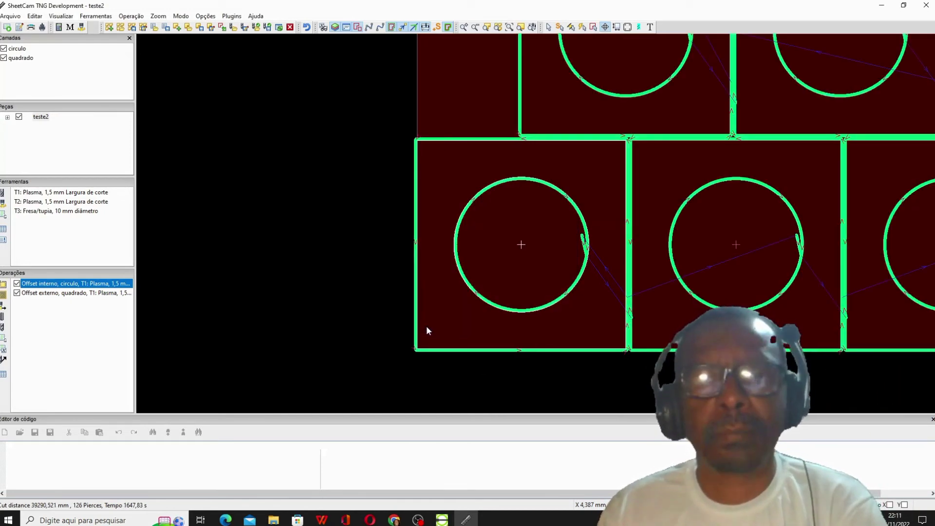
{"action": "scroll", "coordinate": [643, 227], "scroll_direction": "down", "scroll_amount": 3}
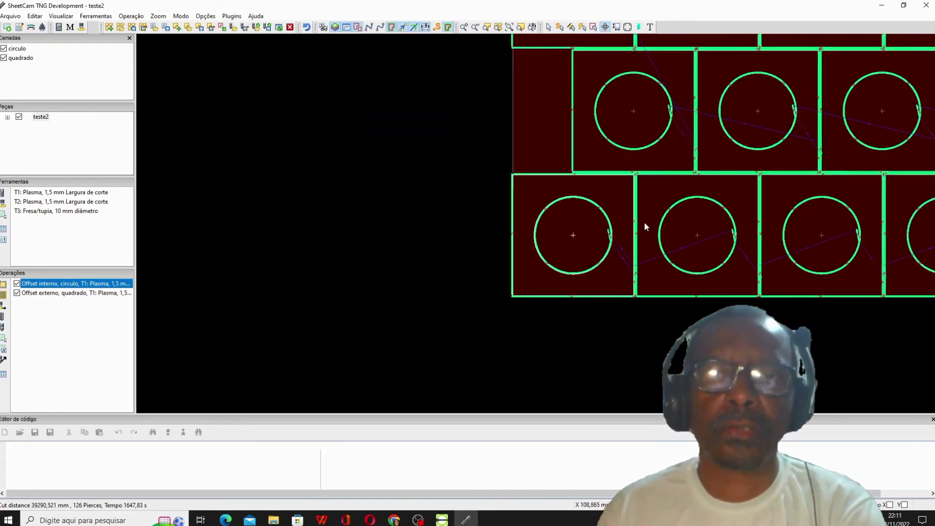
{"action": "scroll", "coordinate": [645, 223], "scroll_direction": "down", "scroll_amount": 4}
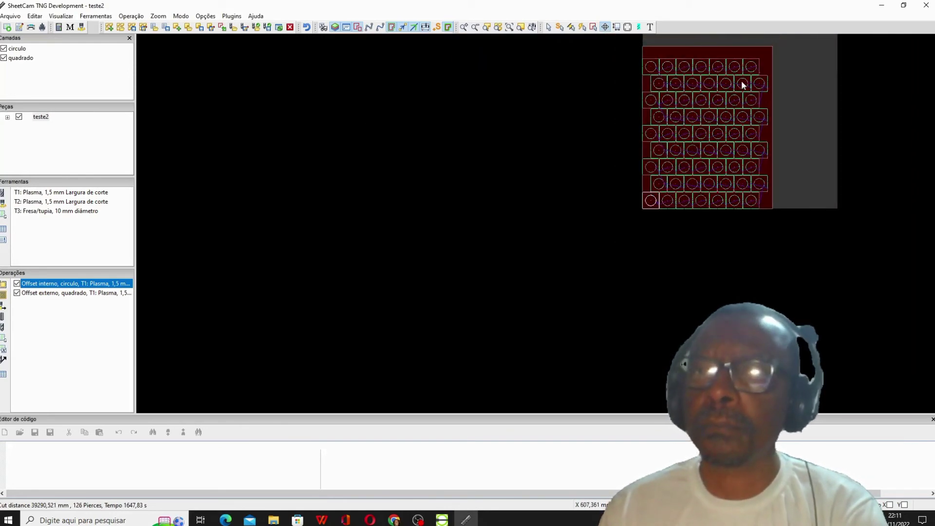
{"action": "scroll", "coordinate": [741, 80], "scroll_direction": "up", "scroll_amount": 1}
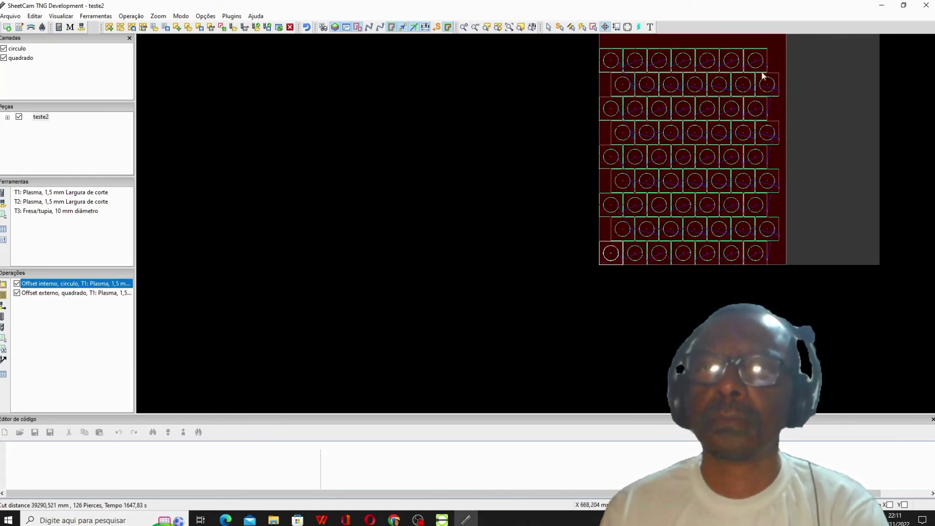
- Leave nesting mode, look at the MyNesting website (mynesting.com) in Chrome, and return to SheetCam
{"action": "left_click", "coordinate": [548, 28]}
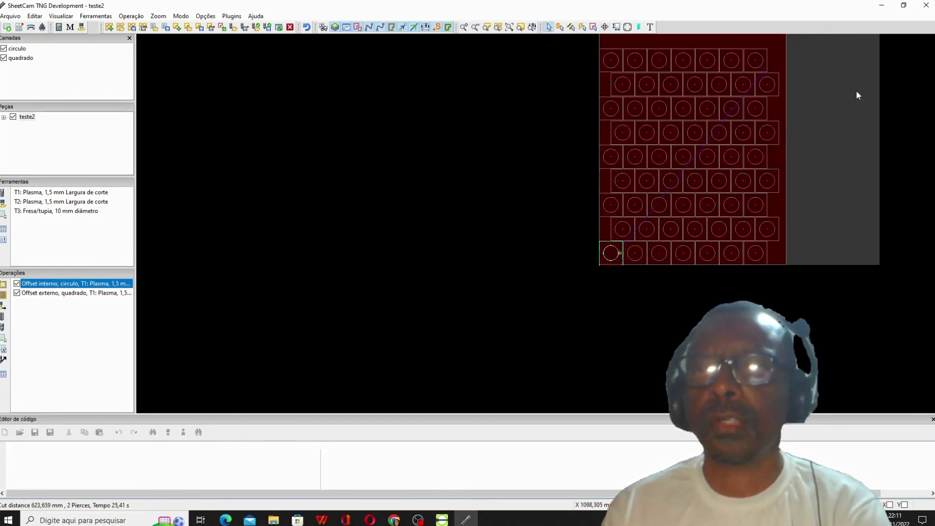
{"action": "middle_click_drag", "start_coordinate": [857, 95], "coordinate": [650, 205]}
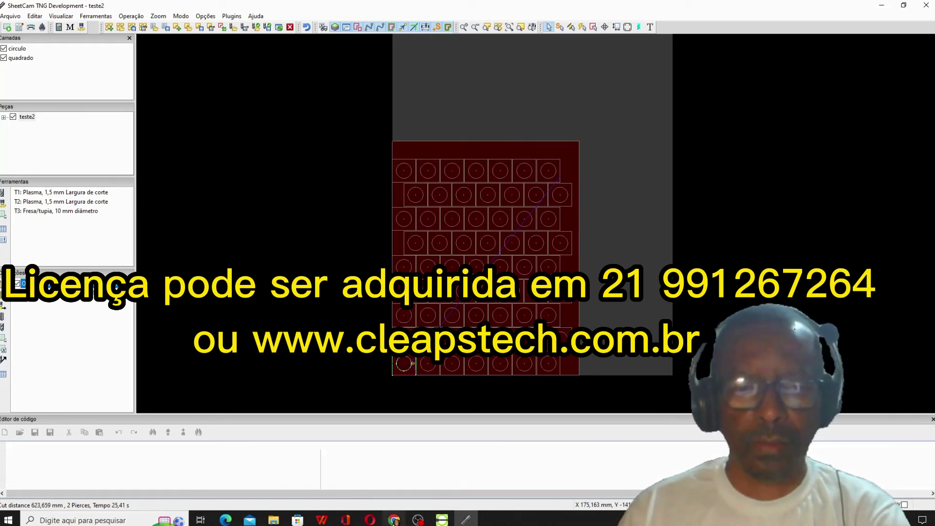
{"action": "mouse_move", "coordinate": [394, 520]}
{"action": "left_click", "coordinate": [392, 499]}
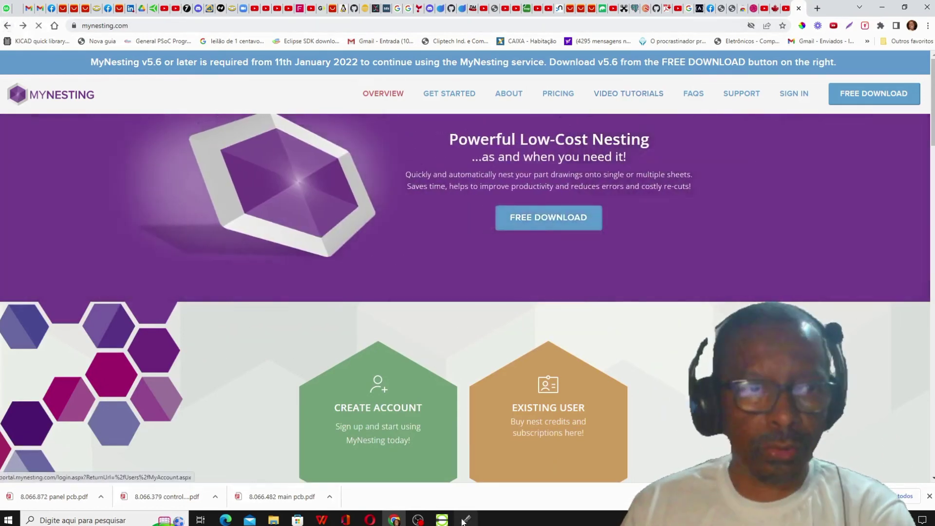
{"action": "key", "text": "alt+Tab"}
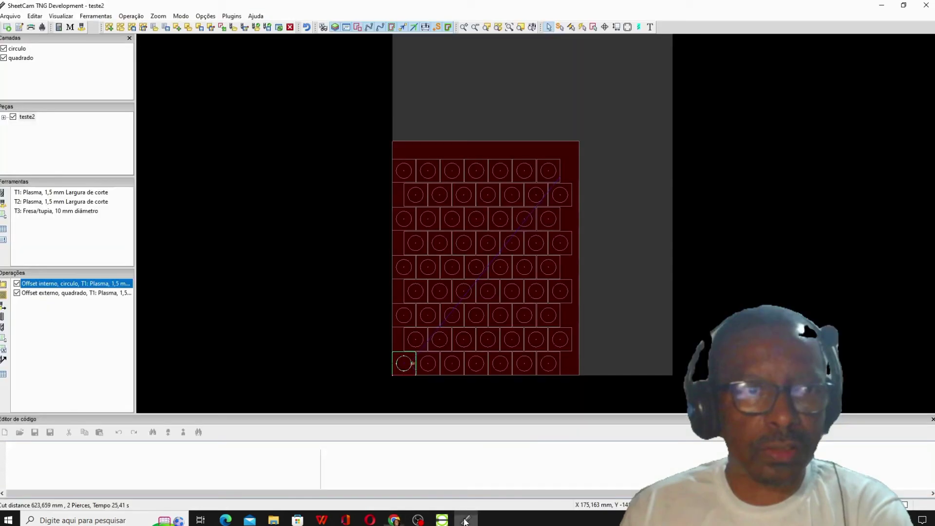
- Review the MyNesting plugin's details in the plugin options, inspect its About.lua macro, and close the macro editor
{"action": "left_click", "coordinate": [209, 18]}
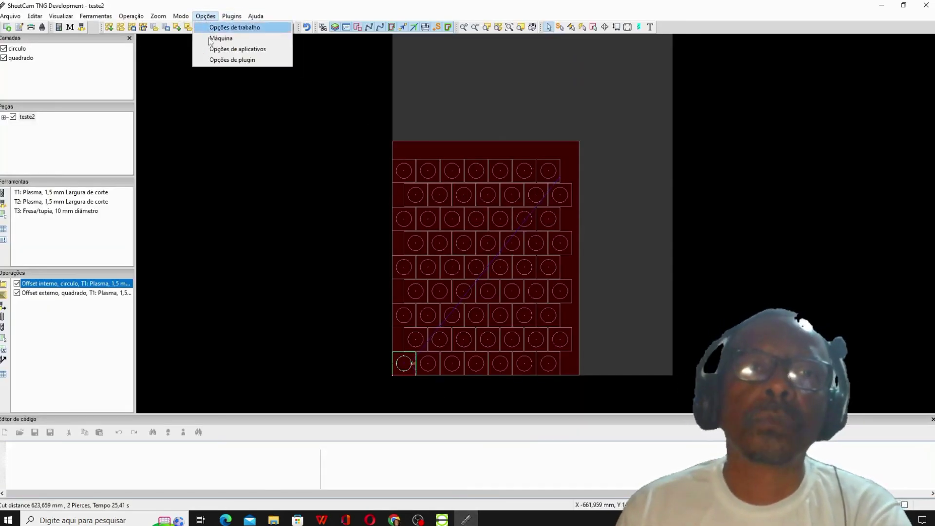
{"action": "left_click", "coordinate": [227, 60]}
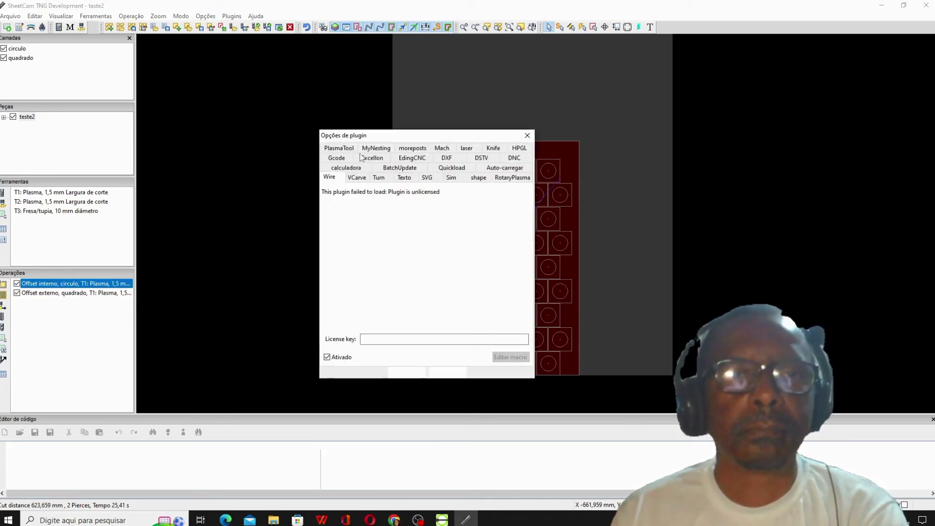
{"action": "left_click", "coordinate": [378, 150]}
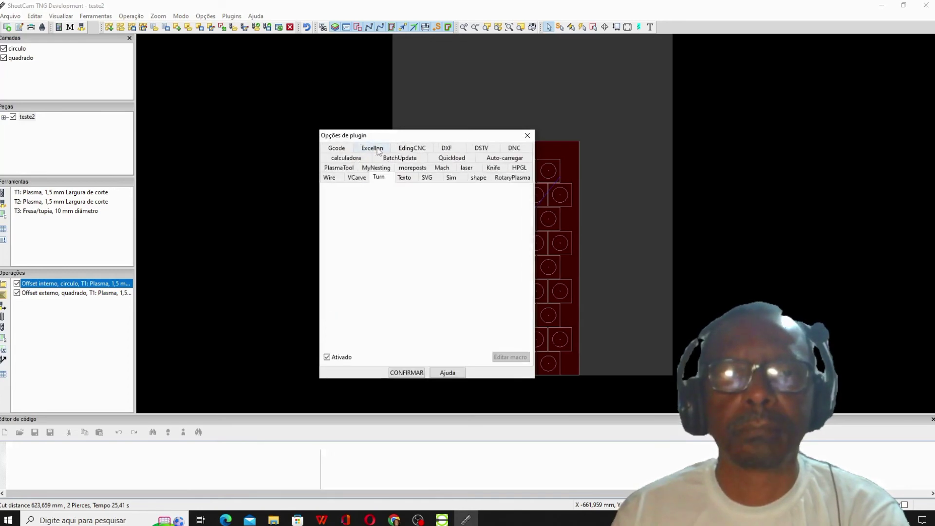
{"action": "left_click", "coordinate": [383, 170]}
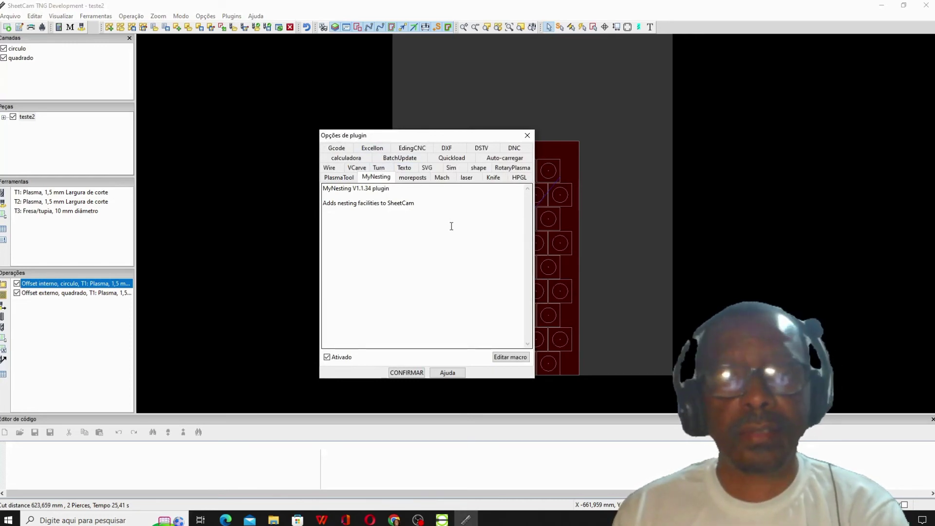
{"action": "left_click", "coordinate": [511, 358]}
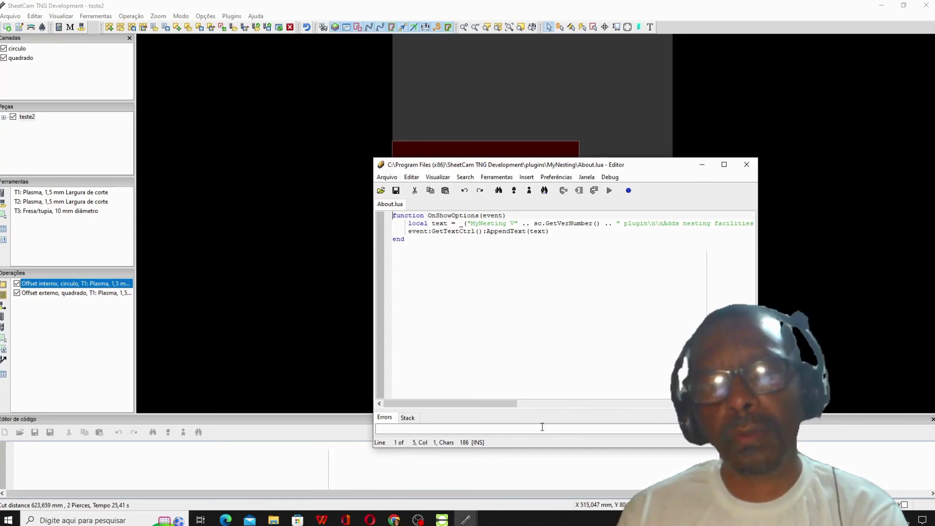
{"action": "mouse_move", "coordinate": [507, 407]}
{"action": "left_mouse_down"}
{"action": "mouse_move", "coordinate": [594, 407]}
{"action": "mouse_move", "coordinate": [504, 407]}
{"action": "left_mouse_up"}
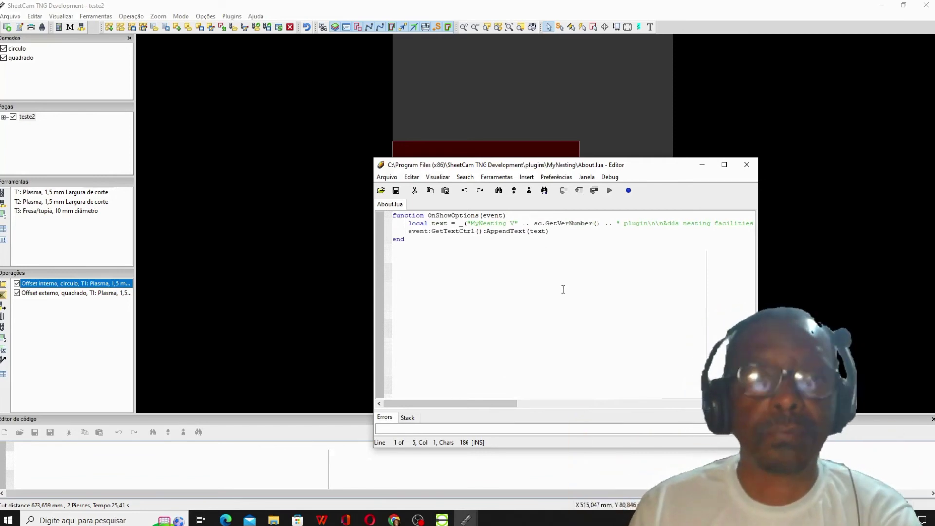
{"action": "left_click", "coordinate": [746, 164]}
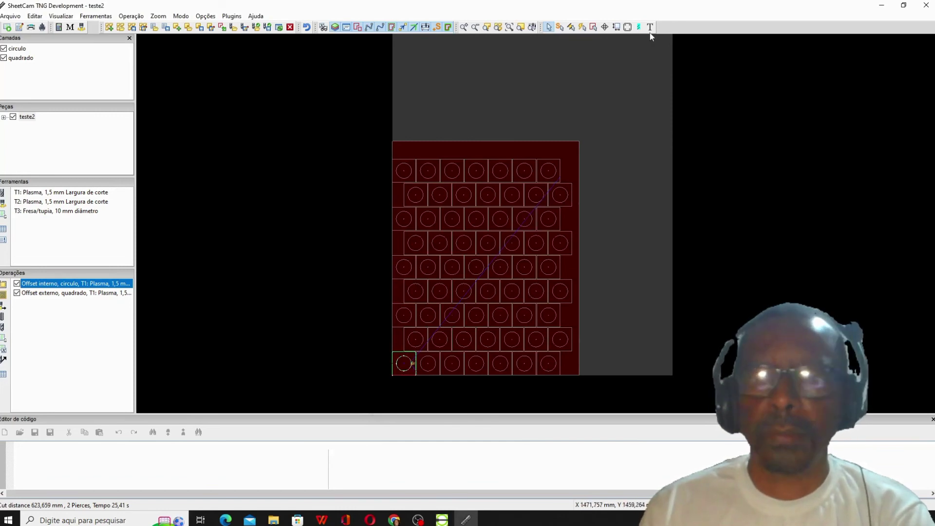
- Run the cutting simulation for the nested teste2 copies and inspect the first parts being cut up close
{"action": "left_click", "coordinate": [639, 26]}
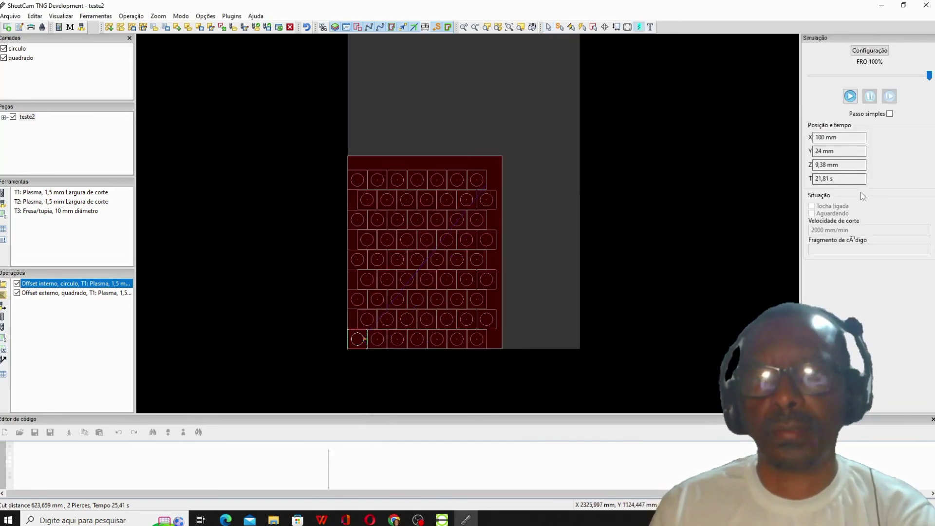
{"action": "left_click", "coordinate": [850, 97]}
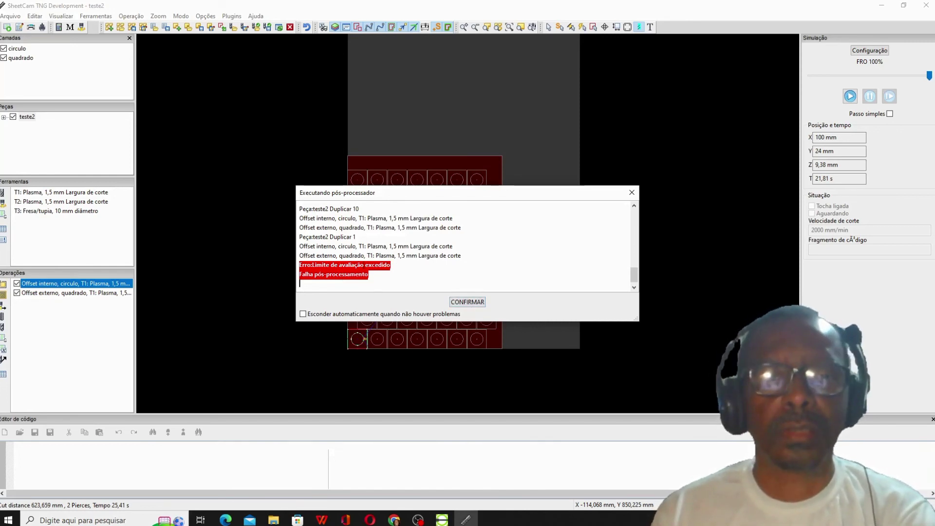
{"action": "left_click", "coordinate": [472, 302]}
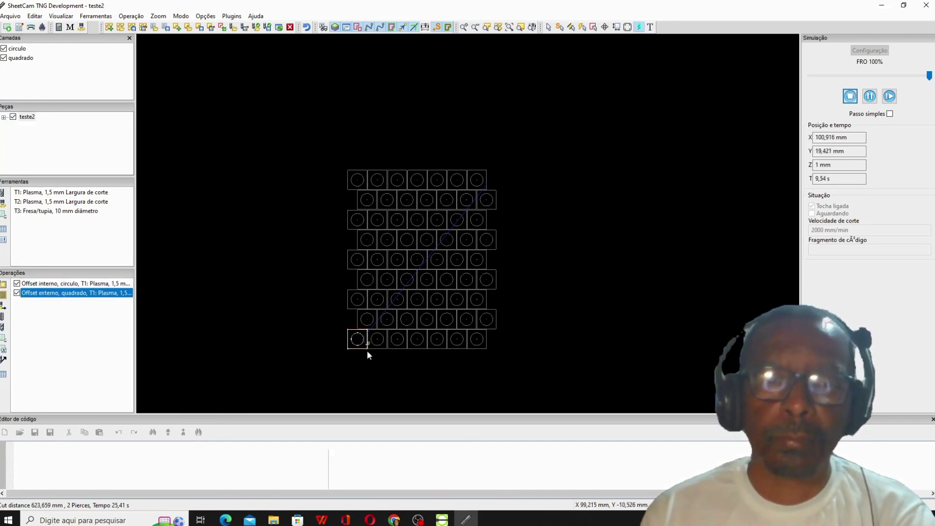
{"action": "scroll", "coordinate": [370, 343], "scroll_direction": "up", "scroll_amount": 2}
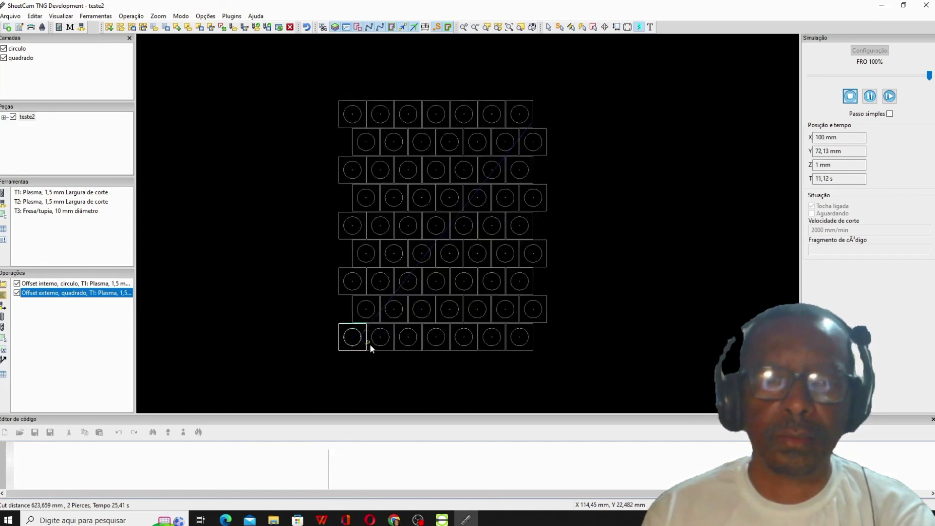
{"action": "scroll", "coordinate": [369, 344], "scroll_direction": "up", "scroll_amount": 4}
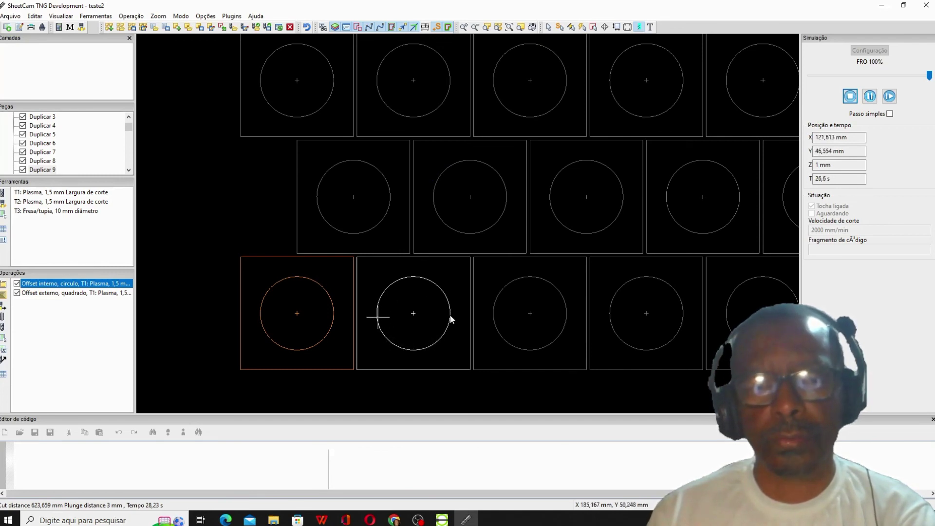
{"action": "scroll", "coordinate": [450, 317], "scroll_direction": "down", "scroll_amount": 5}
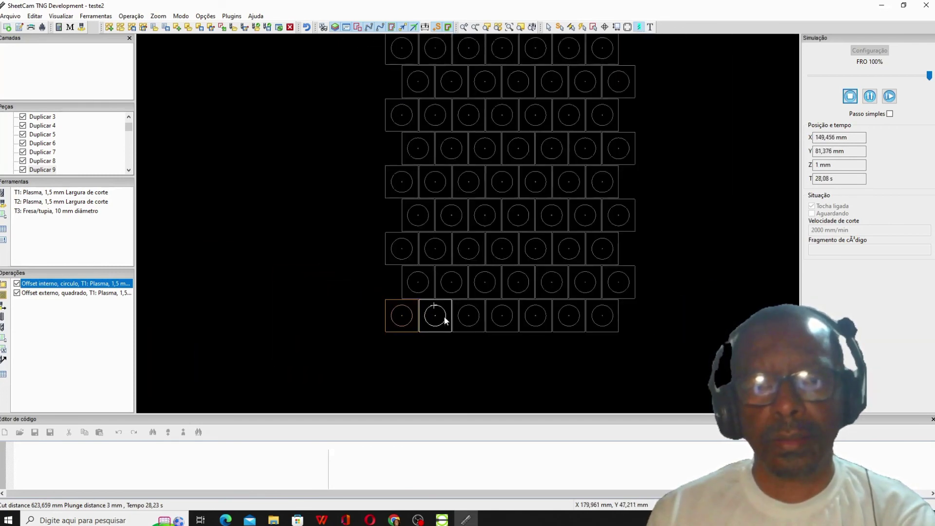
{"action": "scroll", "coordinate": [443, 316], "scroll_direction": "down", "scroll_amount": 2}
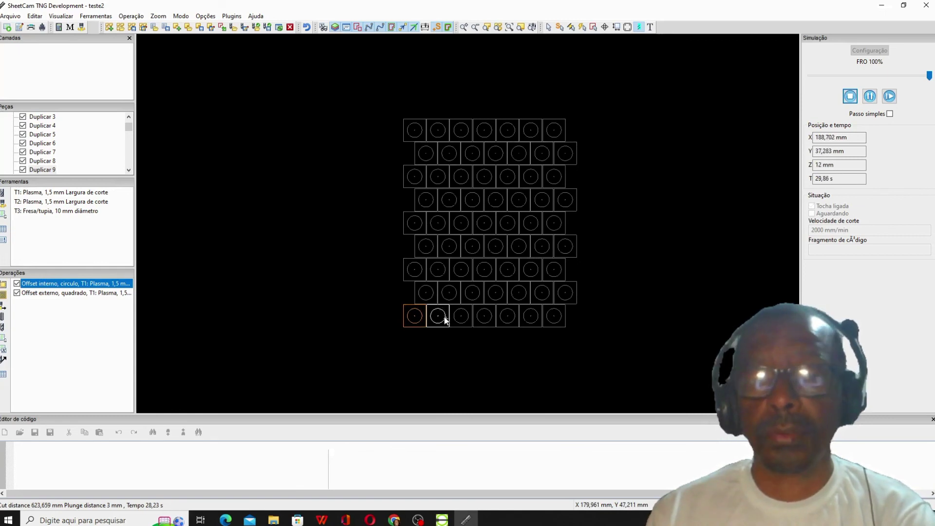